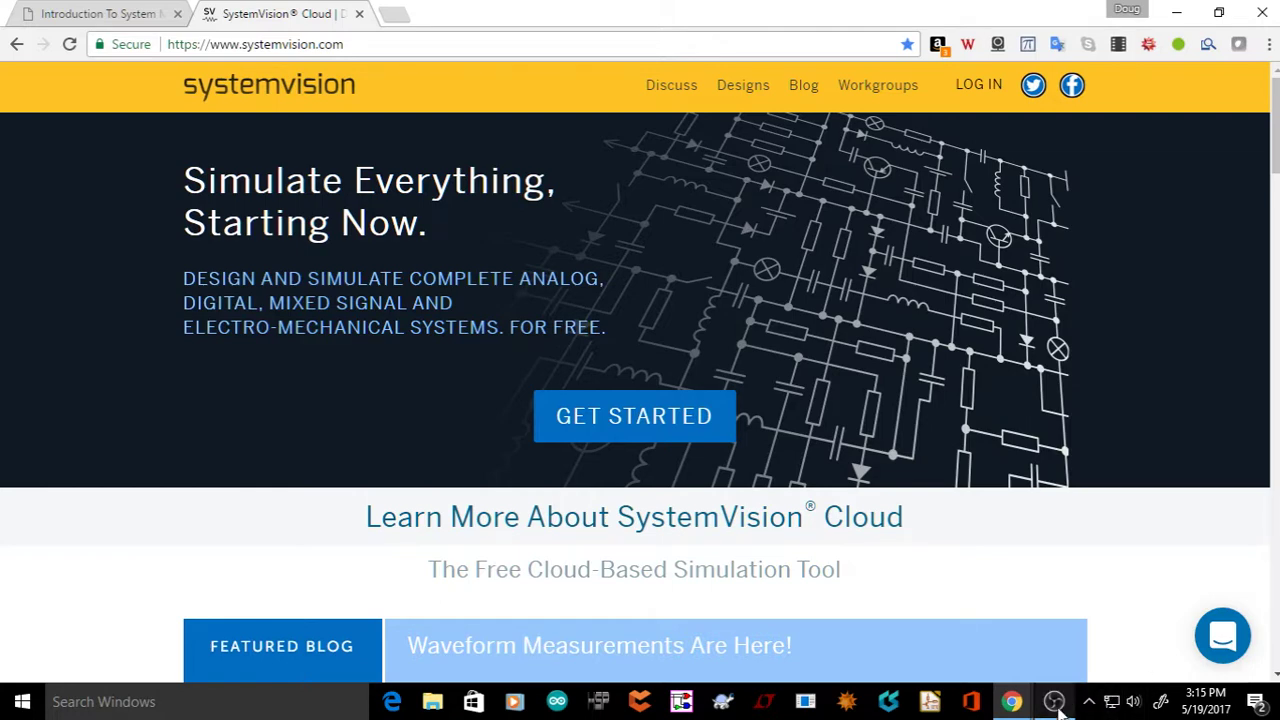
Bring the SystemVision Webinars page into the main browser window as a tab and view its Simple RC Circuit video
{"action": "mouse_move", "coordinate": [1019, 700]}
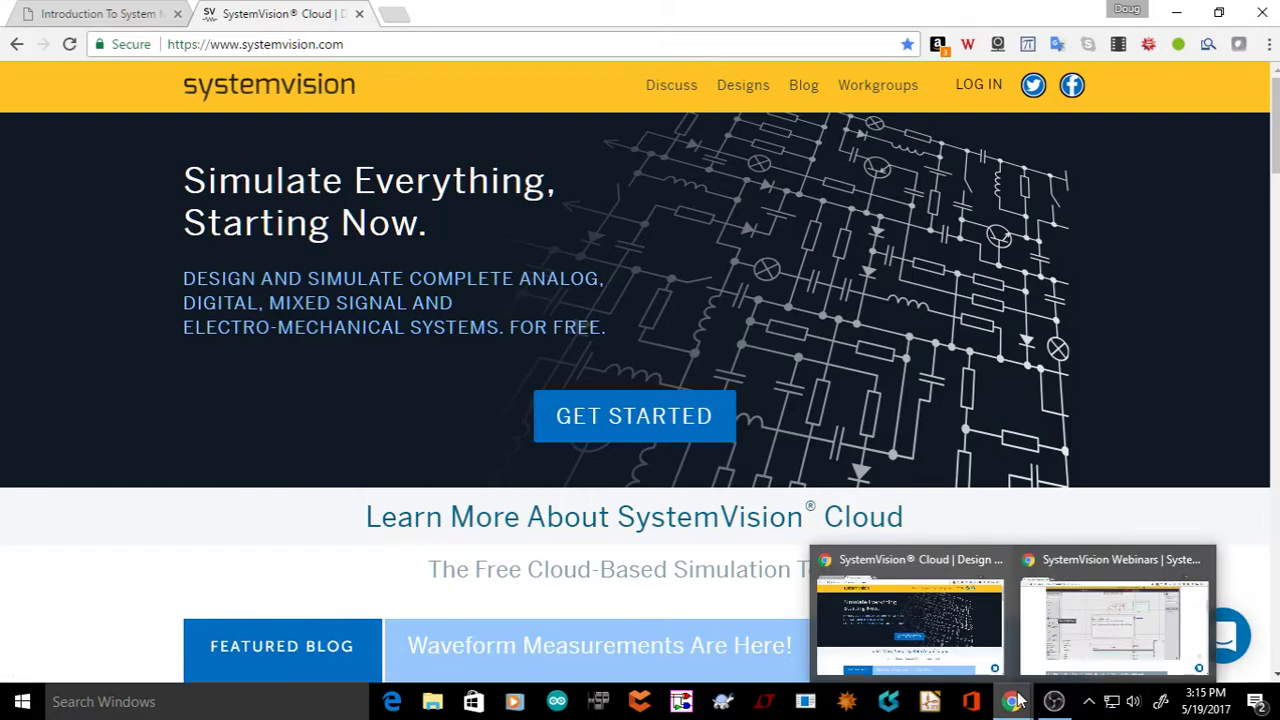
{"action": "mouse_move", "coordinate": [1080, 643]}
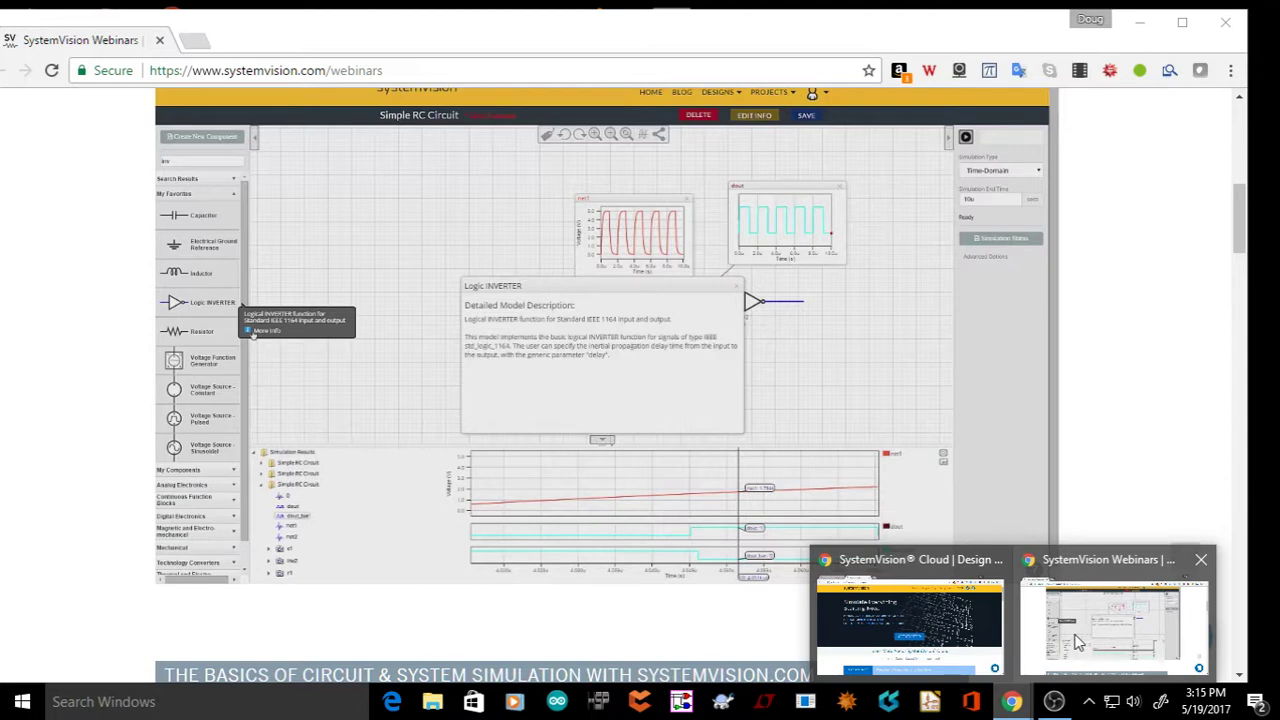
{"action": "left_click", "coordinate": [1075, 642]}
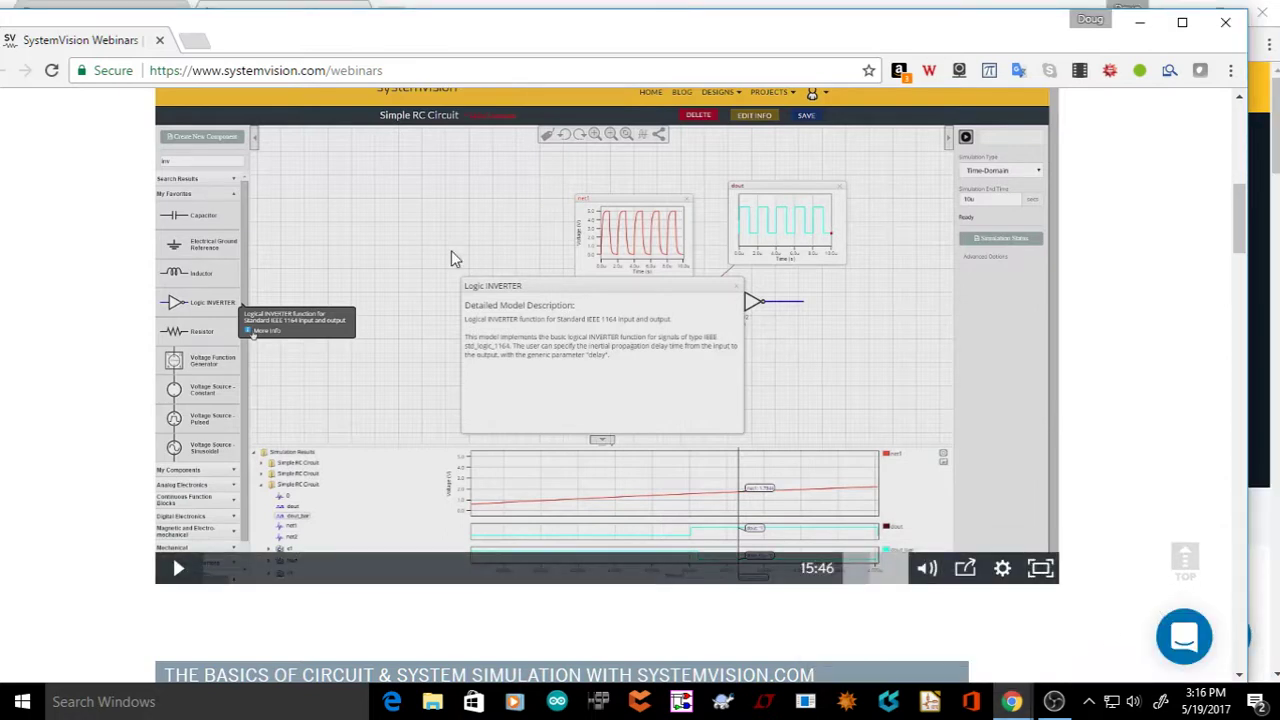
{"action": "scroll", "coordinate": [128, 200], "scroll_direction": "up", "scroll_amount": 2}
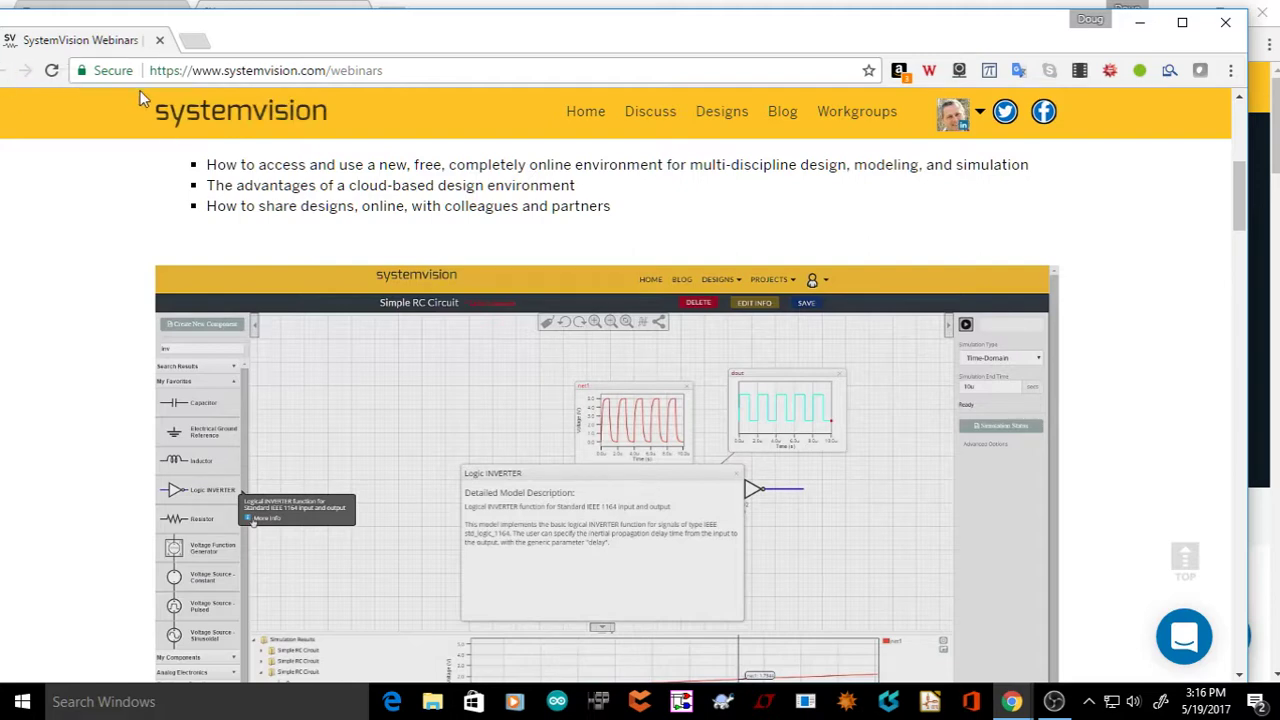
{"action": "left_click_drag", "start_coordinate": [150, 42], "coordinate": [326, 24]}
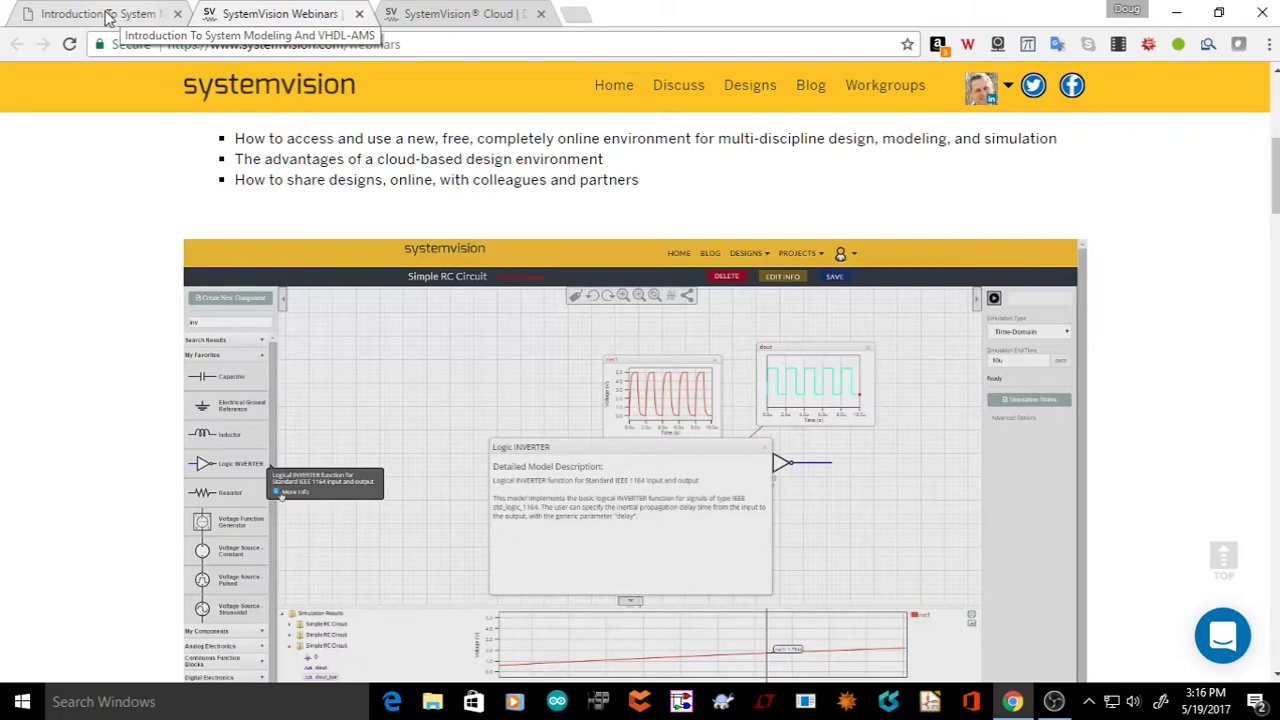
{"action": "scroll", "coordinate": [507, 380], "scroll_direction": "down", "scroll_amount": 1}
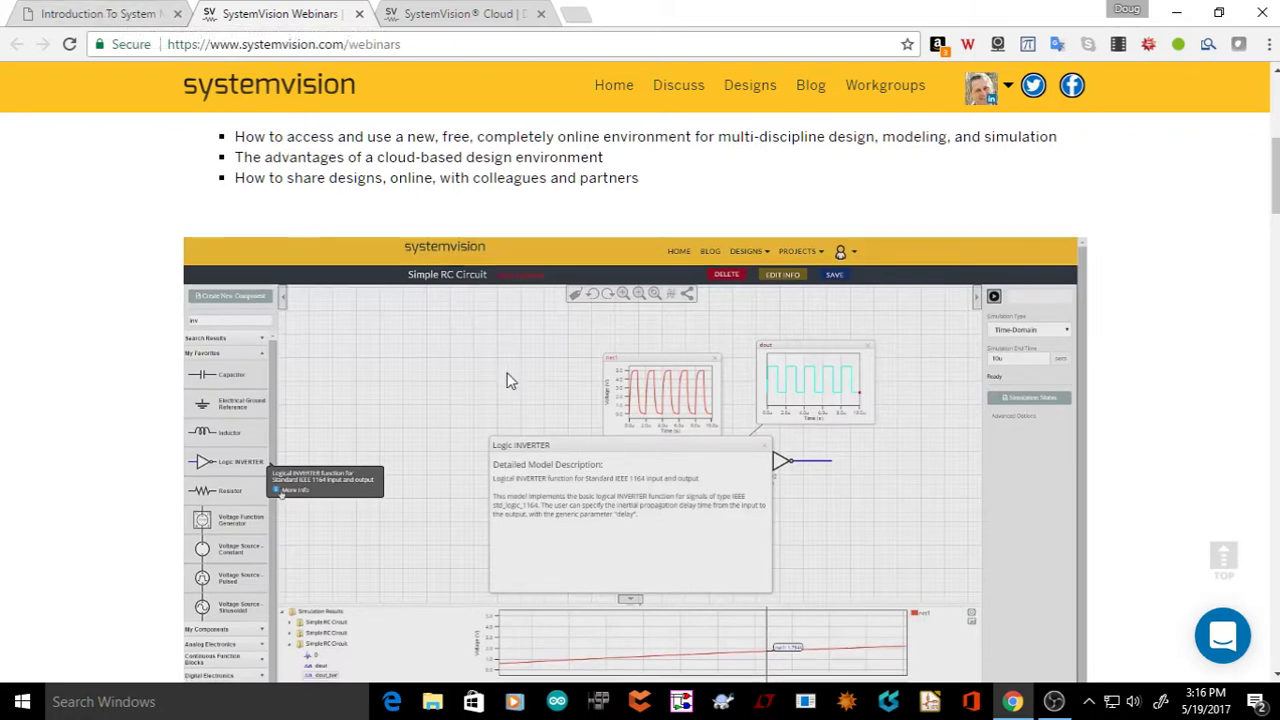
{"action": "scroll", "coordinate": [507, 380], "scroll_direction": "down", "scroll_amount": 2}
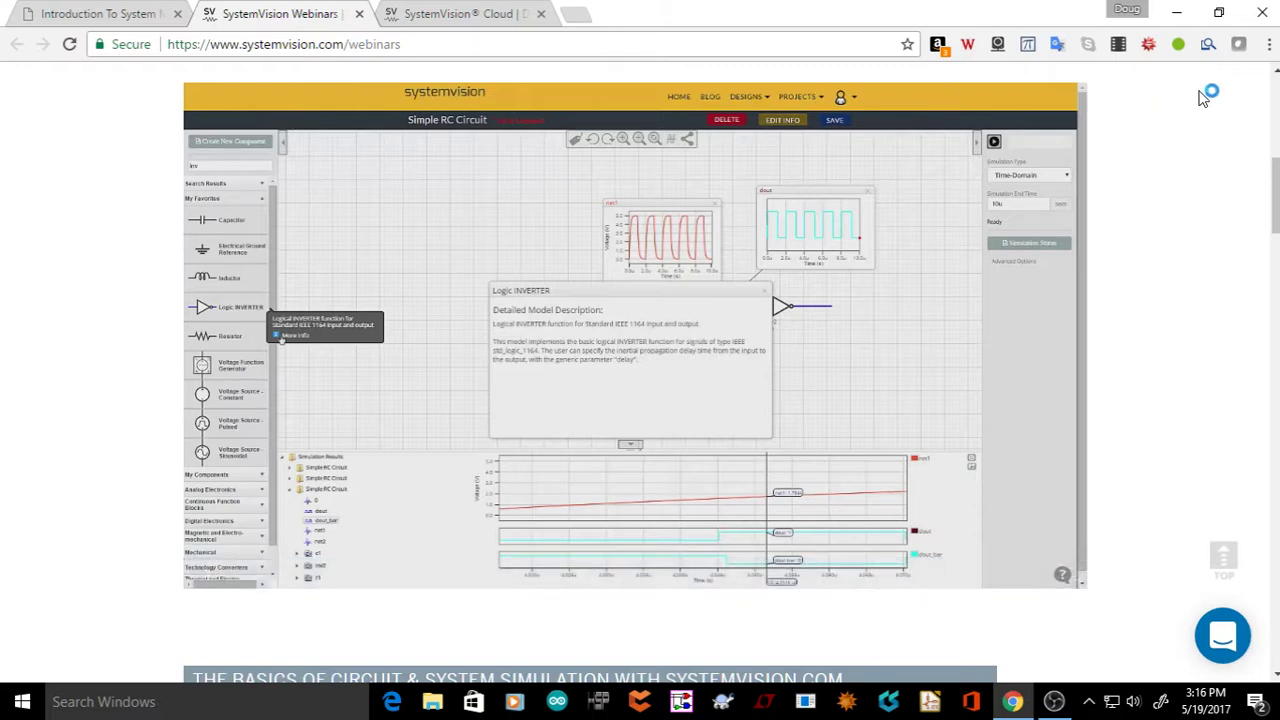
Return to the SystemVision Cloud home page and sign in with the LinkedIn account, allowing SystemVision access
{"action": "left_click", "coordinate": [425, 20]}
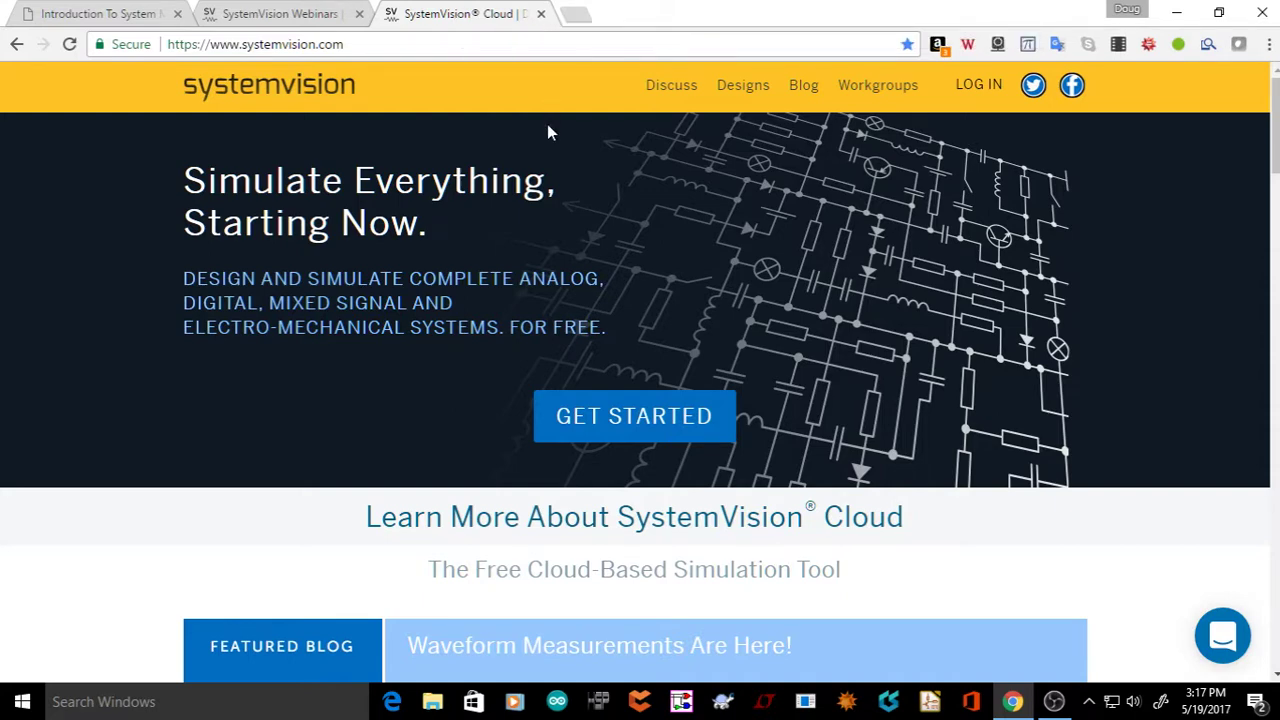
{"action": "left_click", "coordinate": [964, 93]}
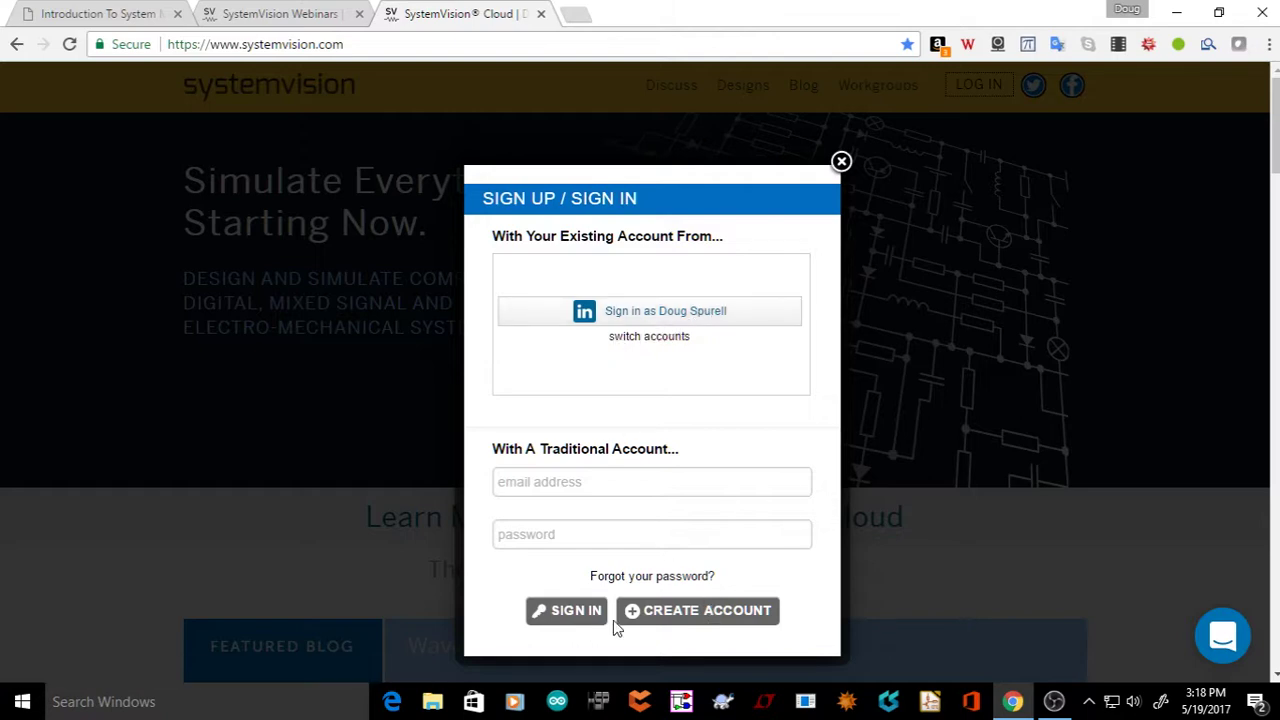
{"action": "left_click", "coordinate": [643, 338]}
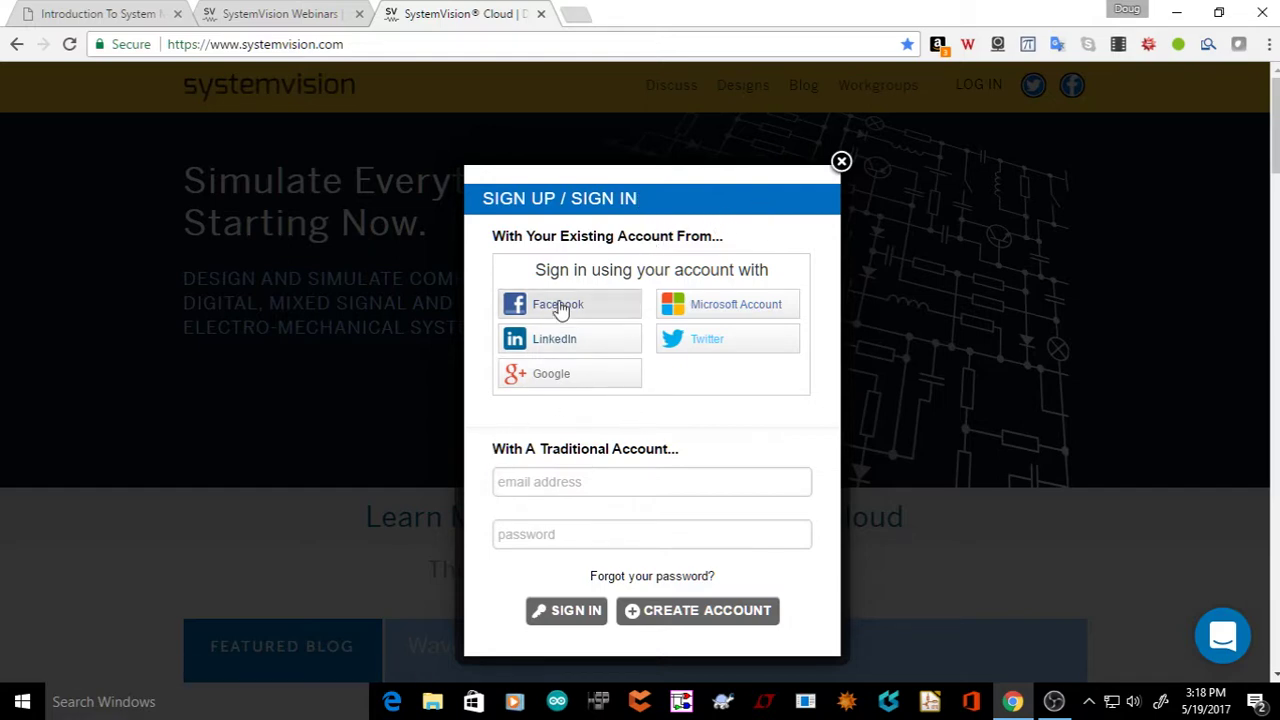
{"action": "left_click", "coordinate": [575, 345]}
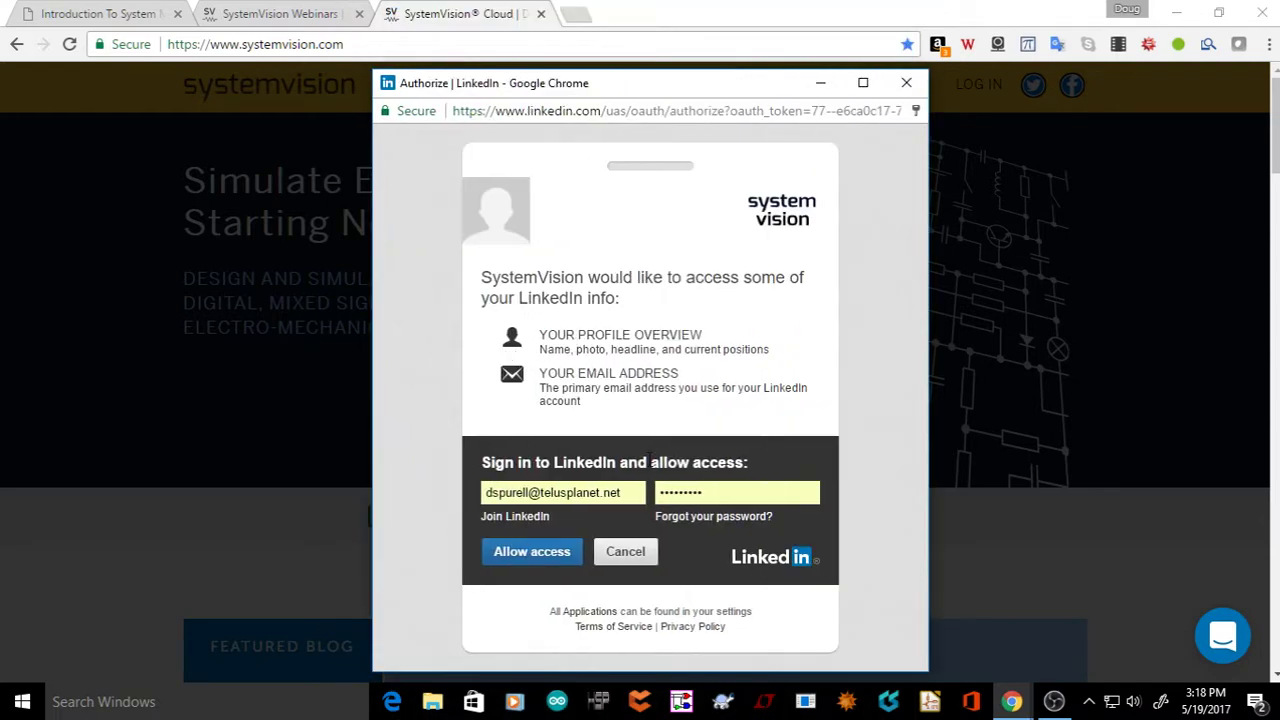
{"action": "left_click", "coordinate": [537, 560]}
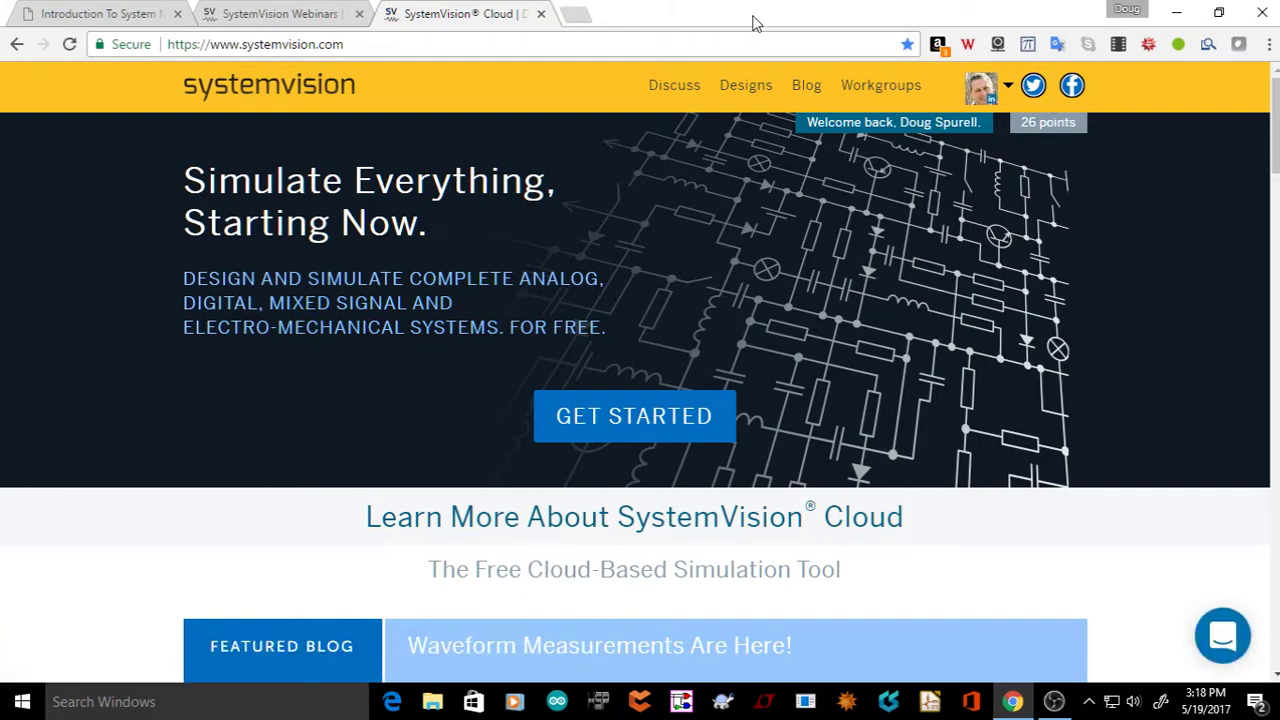
Create a new design and title it "capacitor current and energy"
{"action": "mouse_move", "coordinate": [752, 90]}
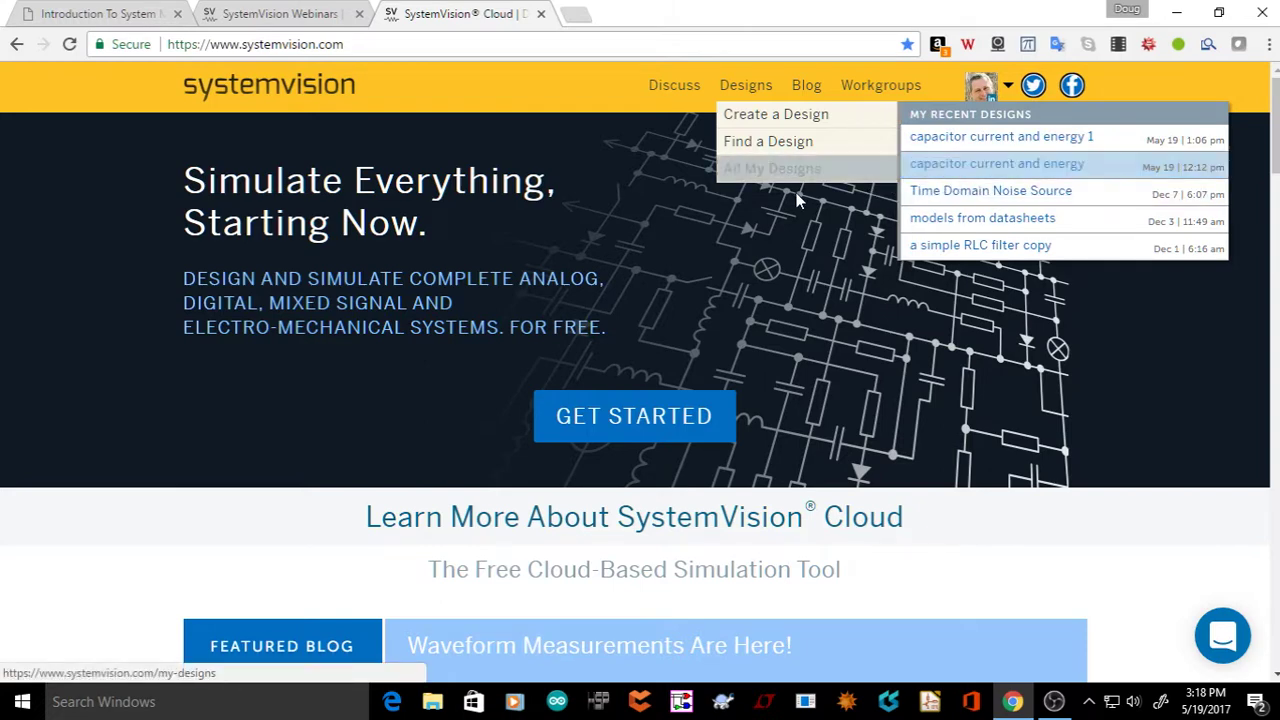
{"action": "left_click", "coordinate": [755, 116]}
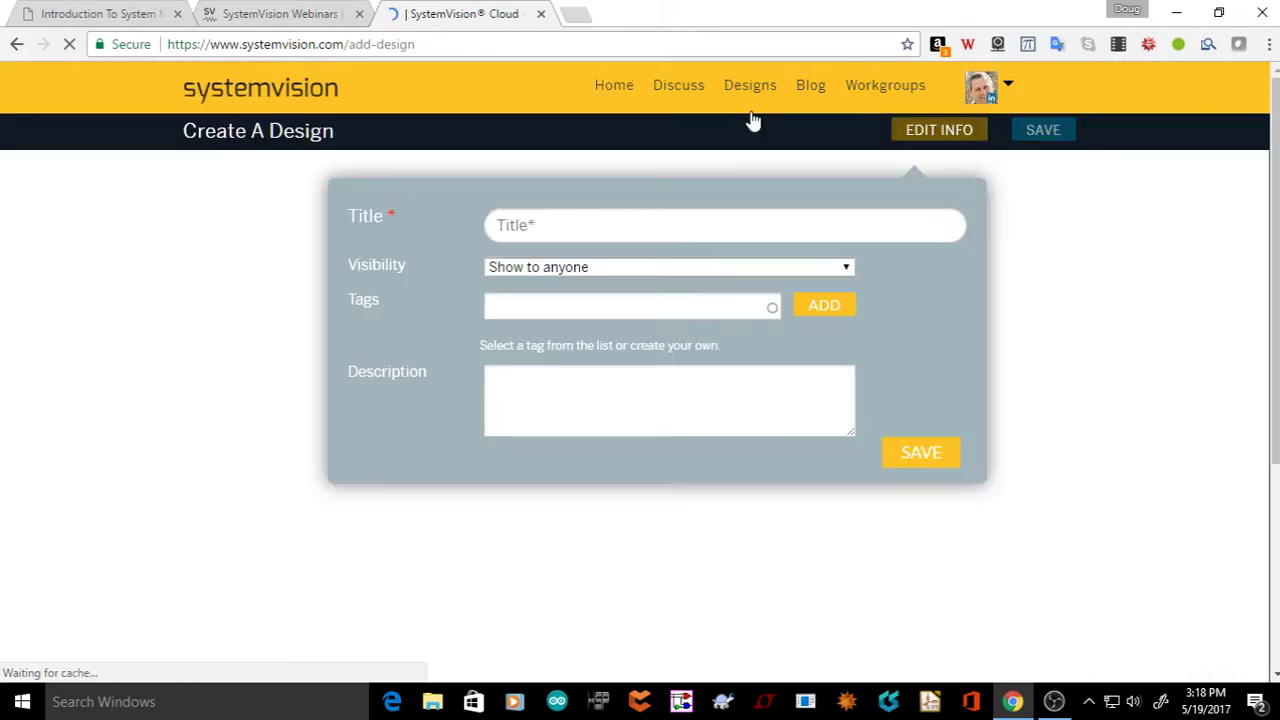
{"action": "left_click", "coordinate": [646, 228]}
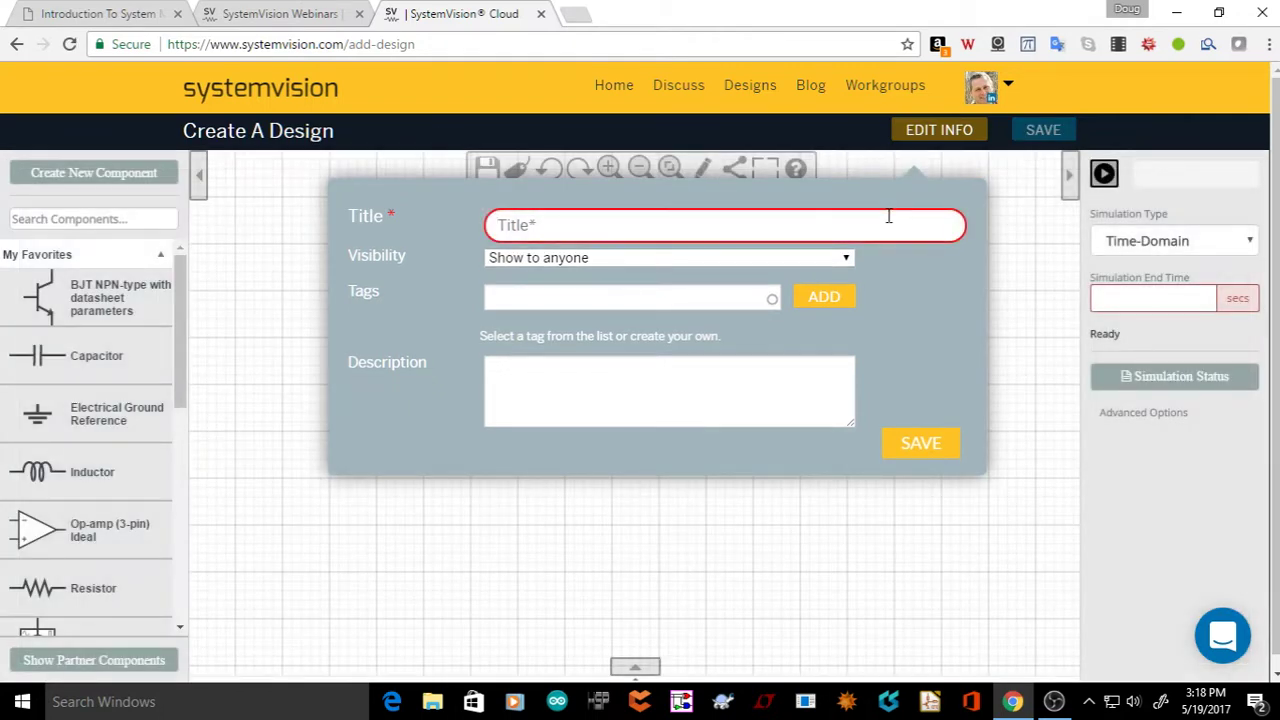
{"action": "left_click", "coordinate": [558, 224]}
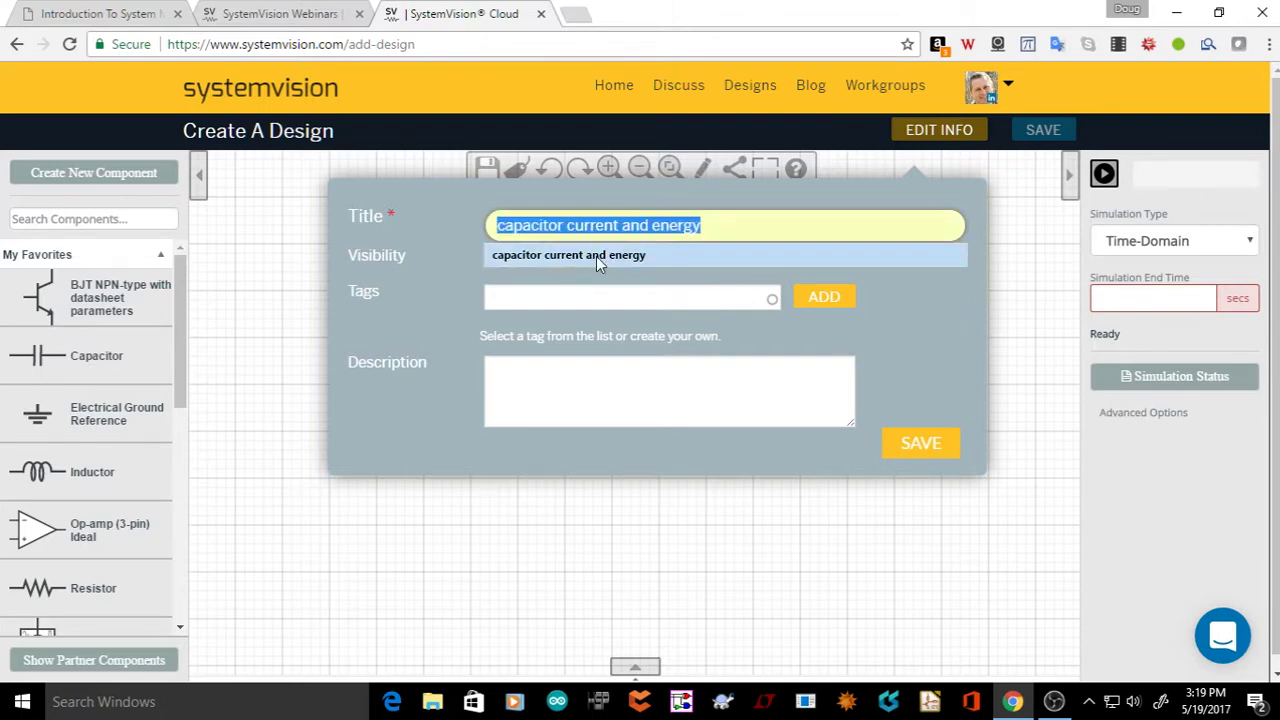
{"action": "left_click", "coordinate": [596, 256]}
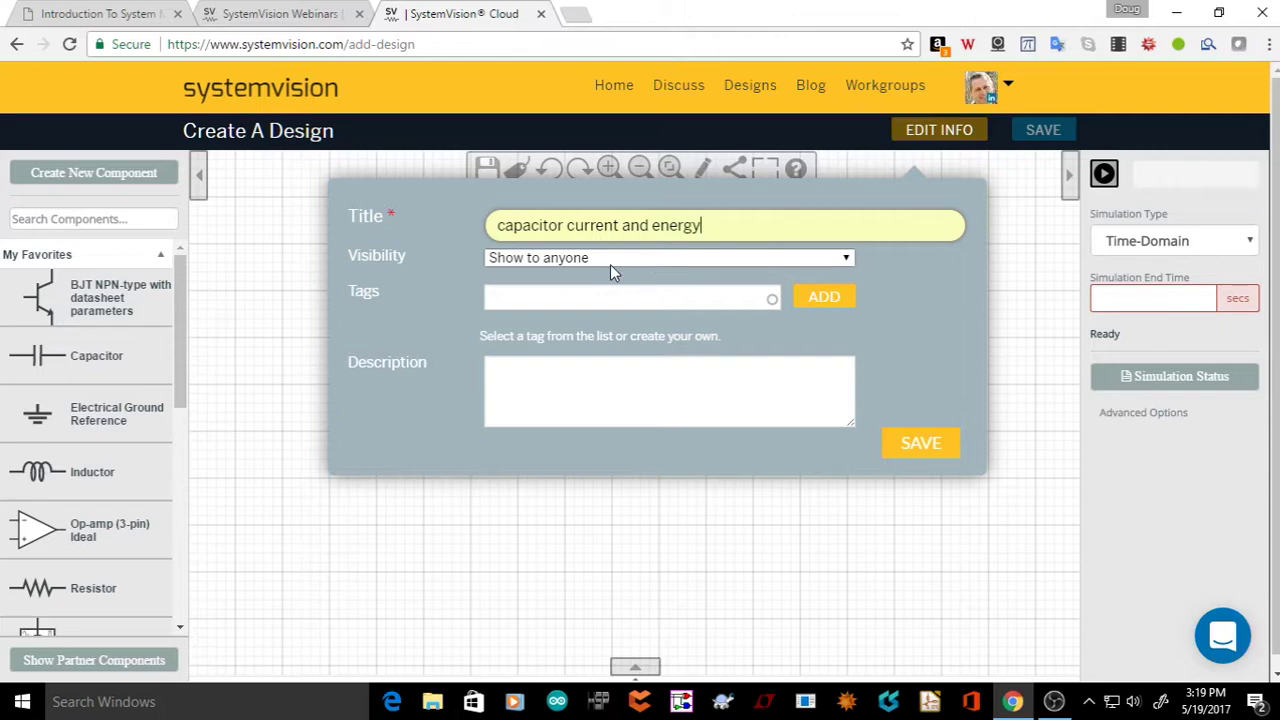
Add the tag "Current and Energy in a capacitor" to the design
{"action": "left_click", "coordinate": [568, 297]}
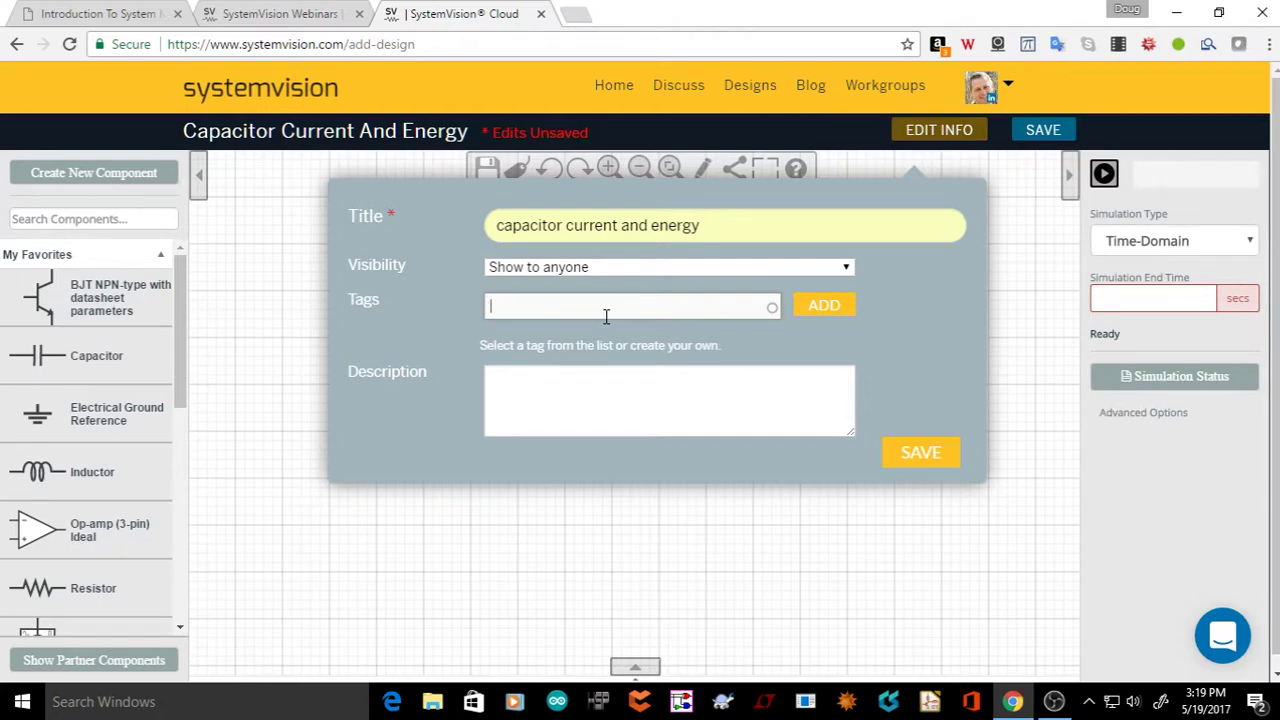
{"action": "type", "text": "Current and Energy in a capacitor"}
{"action": "left_click", "coordinate": [823, 305]}
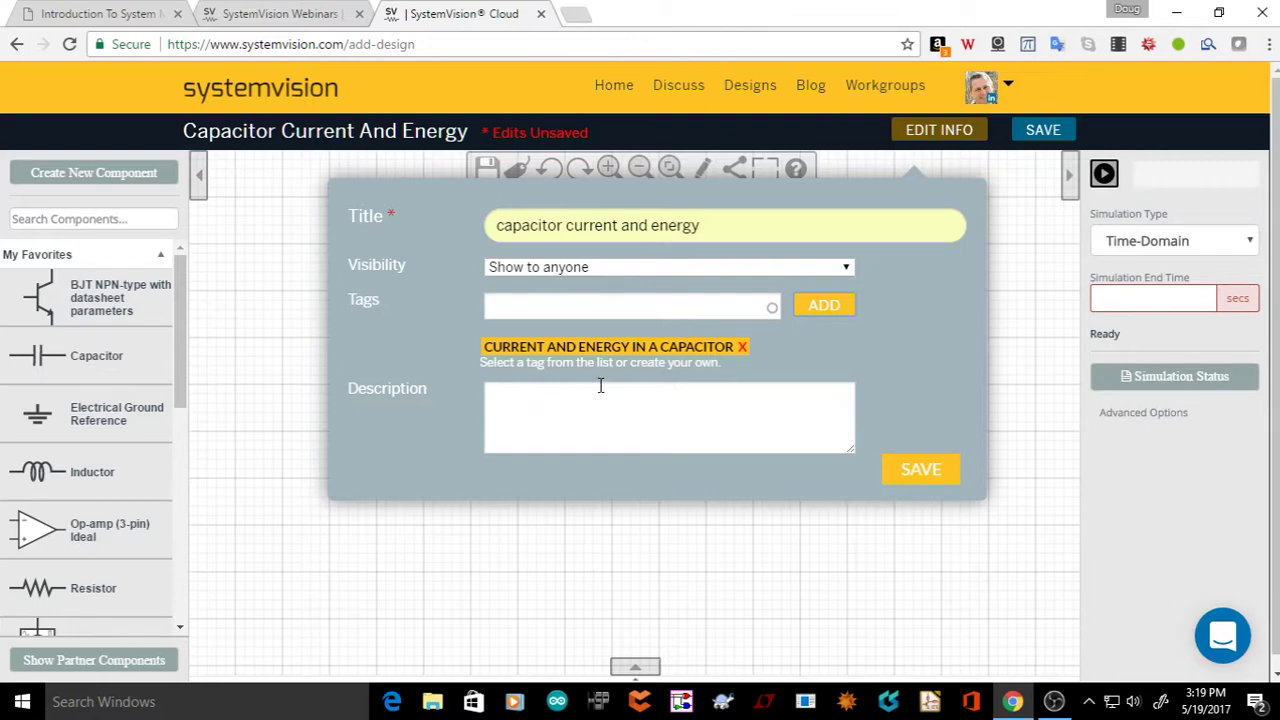
Enter the description "Current and Energy in a capacitor" and save the design information
{"action": "left_click", "coordinate": [566, 391]}
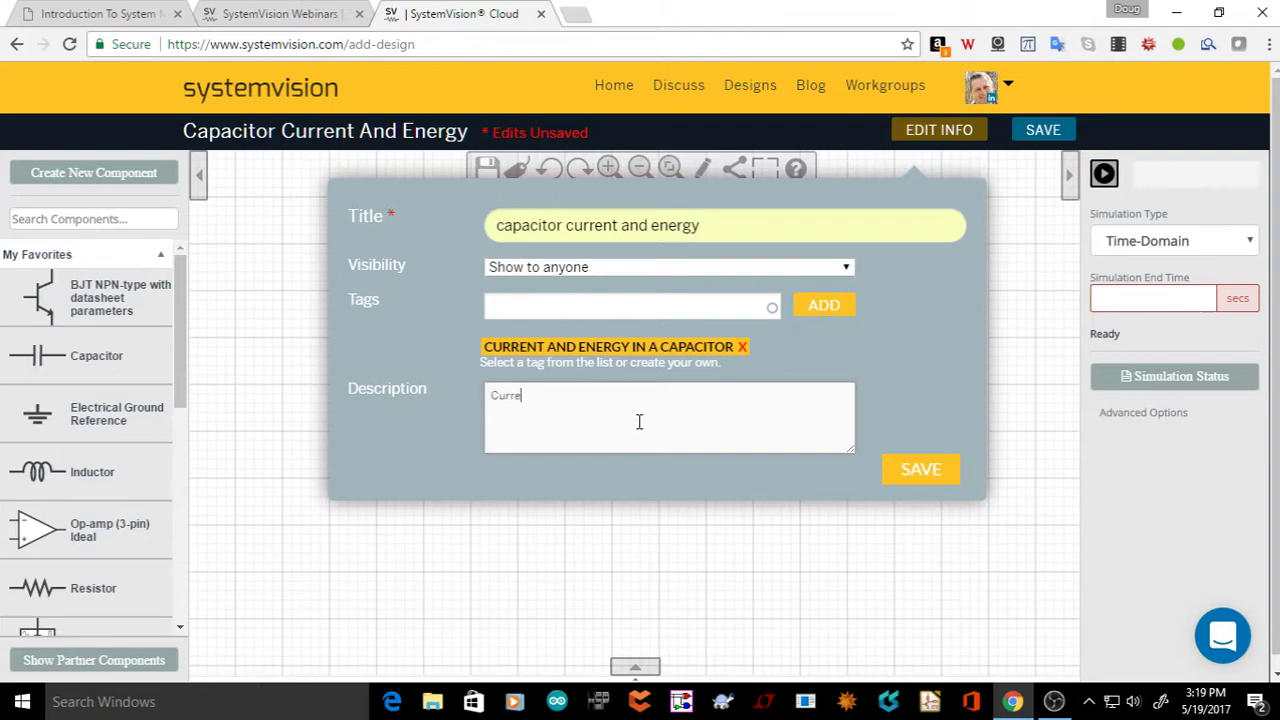
{"action": "type", "text": "t and En"}
{"action": "type", "text": "in a capaitor"}
{"action": "left_click", "coordinate": [930, 468]}
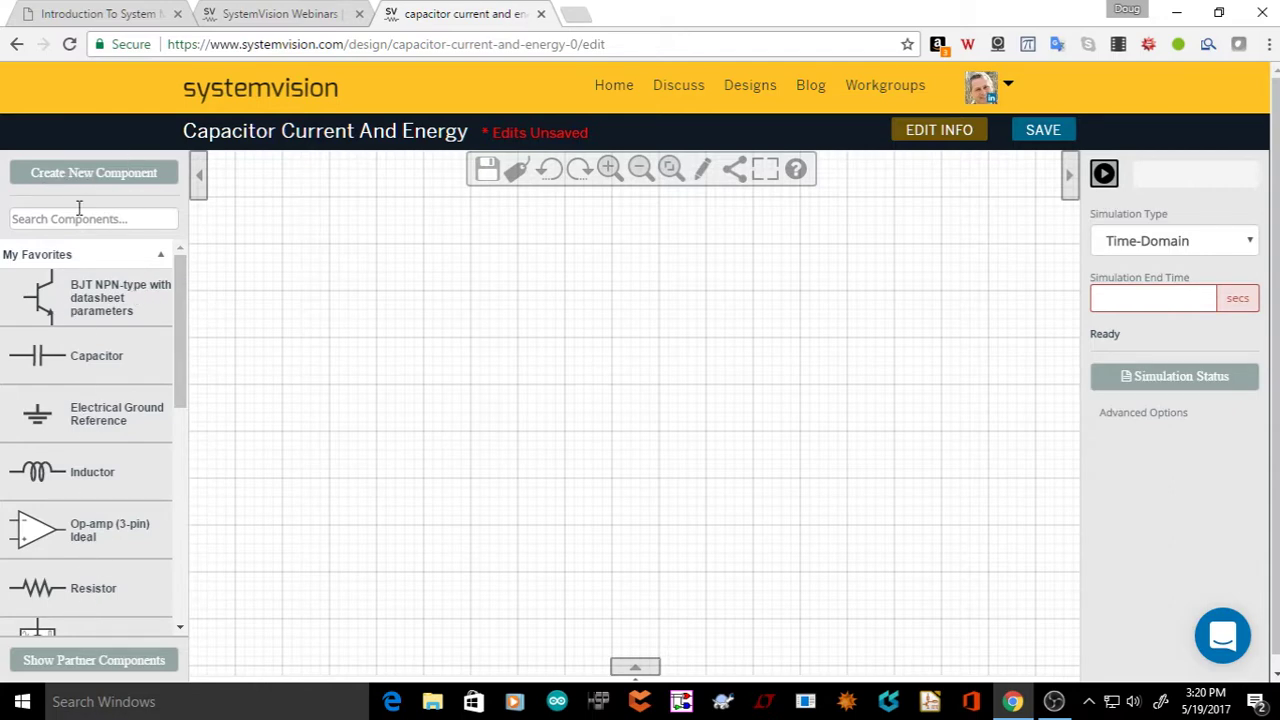
Place a capacitor from the favorite components on the schematic, rotate it clockwise to vertical, and position it right of the grid's centre
{"action": "mouse_move", "coordinate": [82, 387]}
{"action": "scroll", "coordinate": [55, 365], "scroll_direction": "down", "scroll_amount": 2}
{"action": "scroll", "coordinate": [55, 350], "scroll_direction": "down", "scroll_amount": 2}
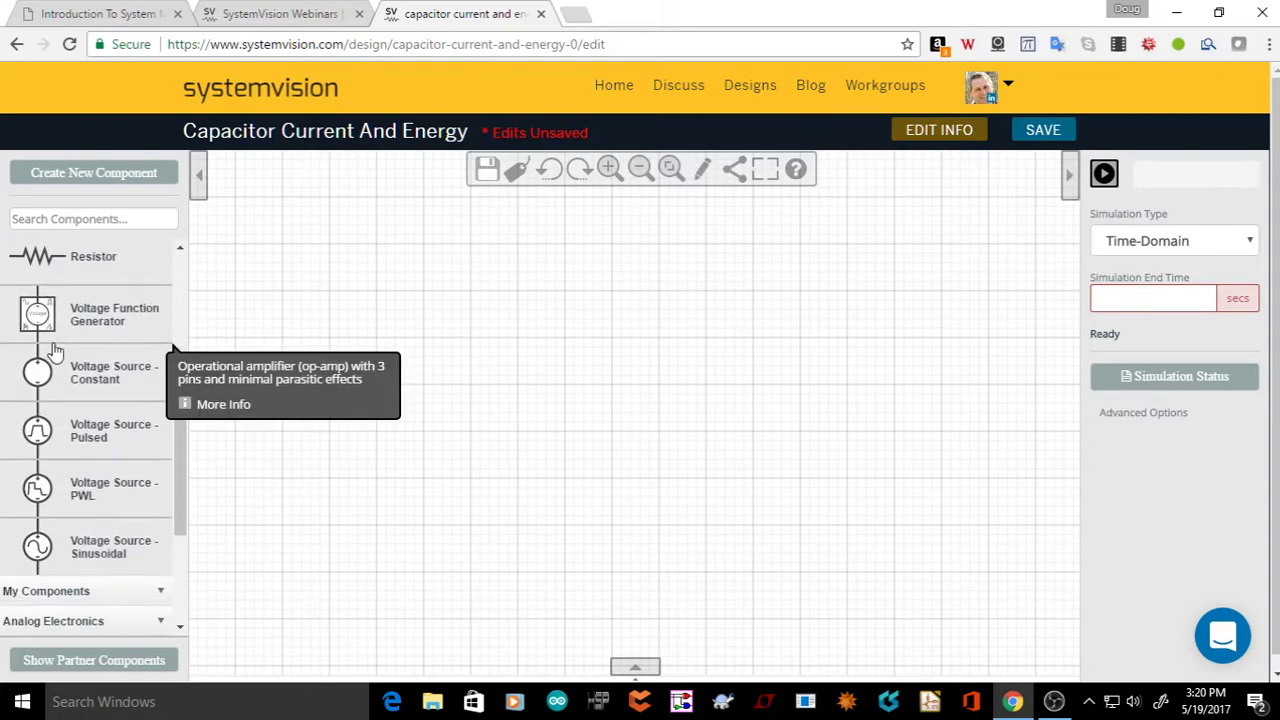
{"action": "scroll", "coordinate": [63, 340], "scroll_direction": "up", "scroll_amount": 4}
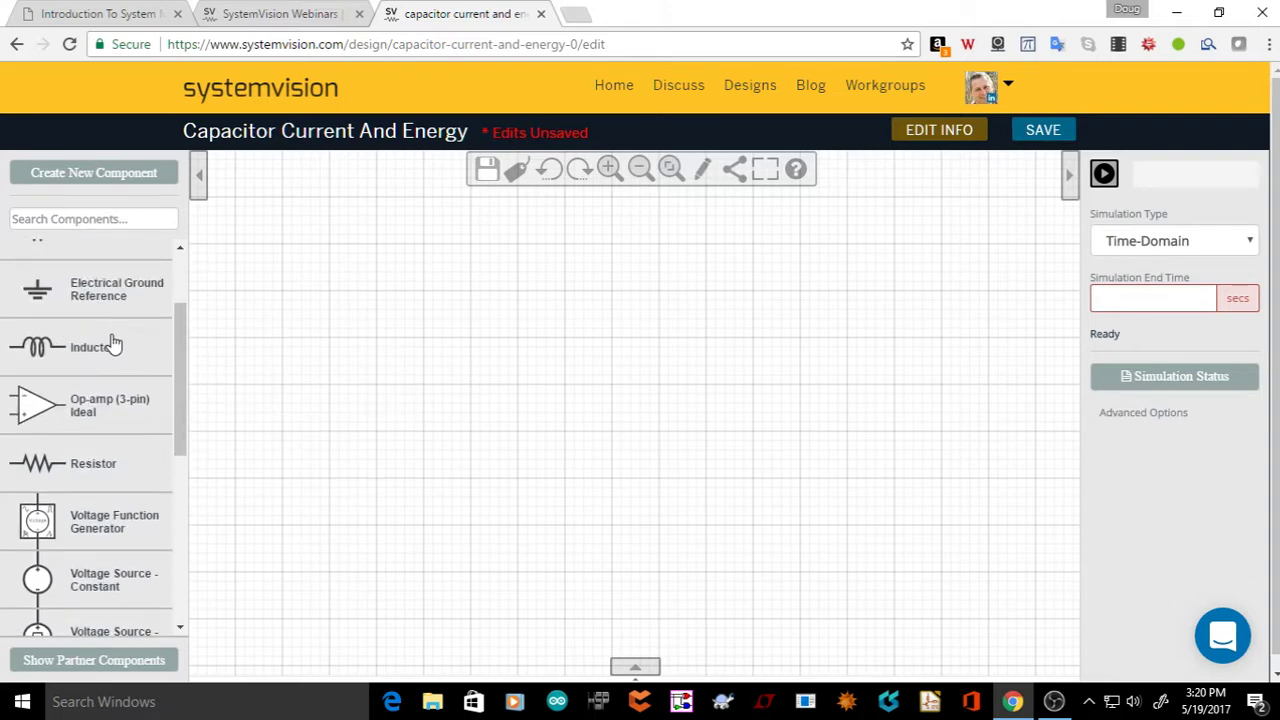
{"action": "scroll", "coordinate": [70, 340], "scroll_direction": "up", "scroll_amount": 2}
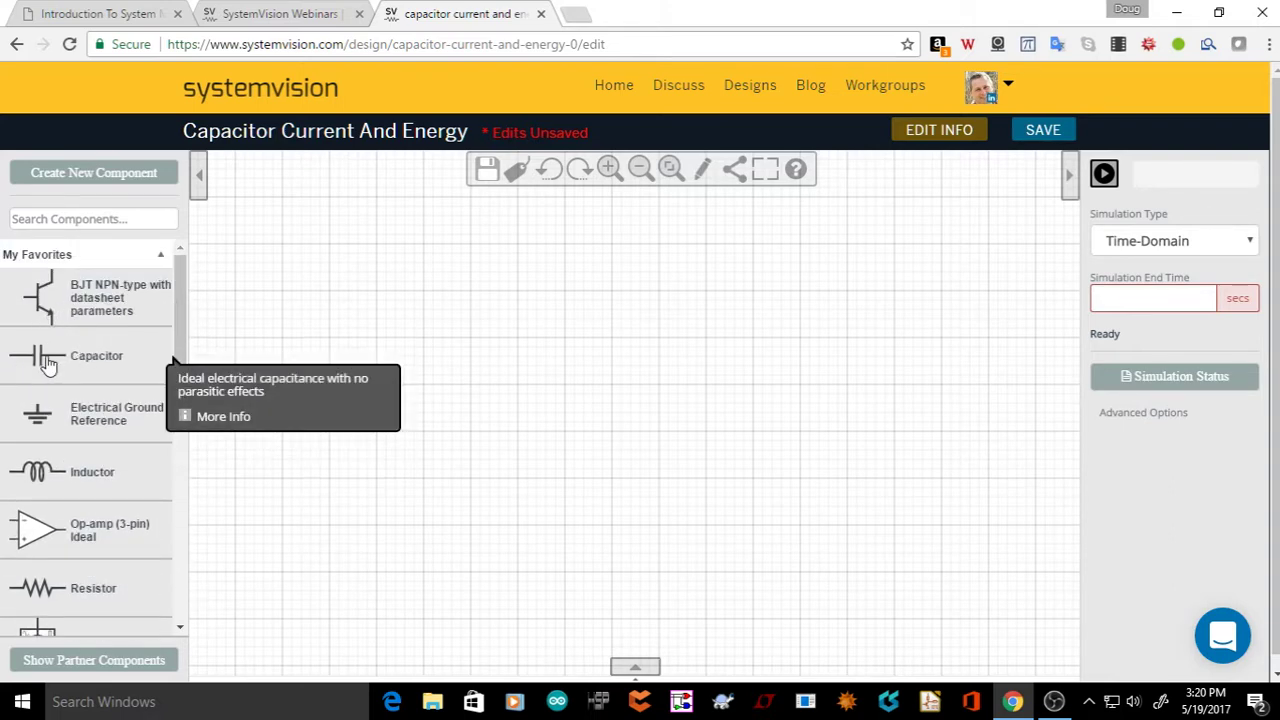
{"action": "left_click", "coordinate": [42, 365]}
{"action": "left_click_drag", "start_coordinate": [230, 182], "coordinate": [623, 356]}
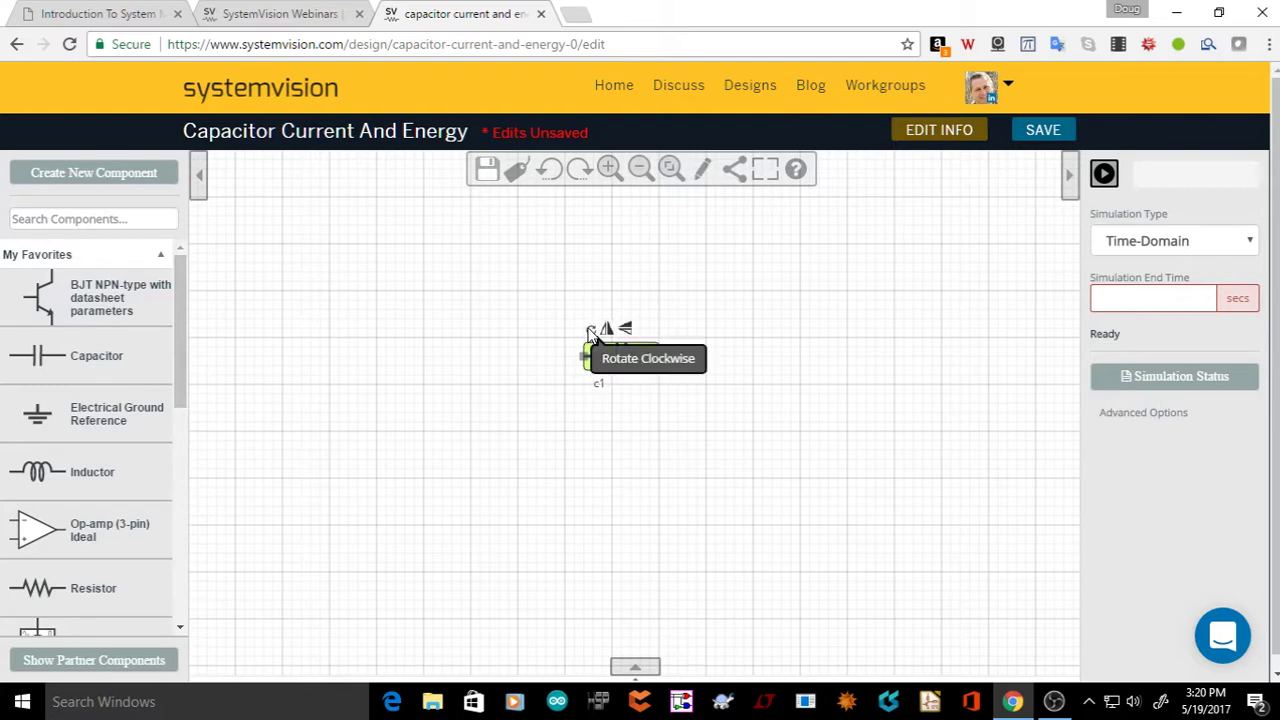
{"action": "left_click", "coordinate": [592, 334]}
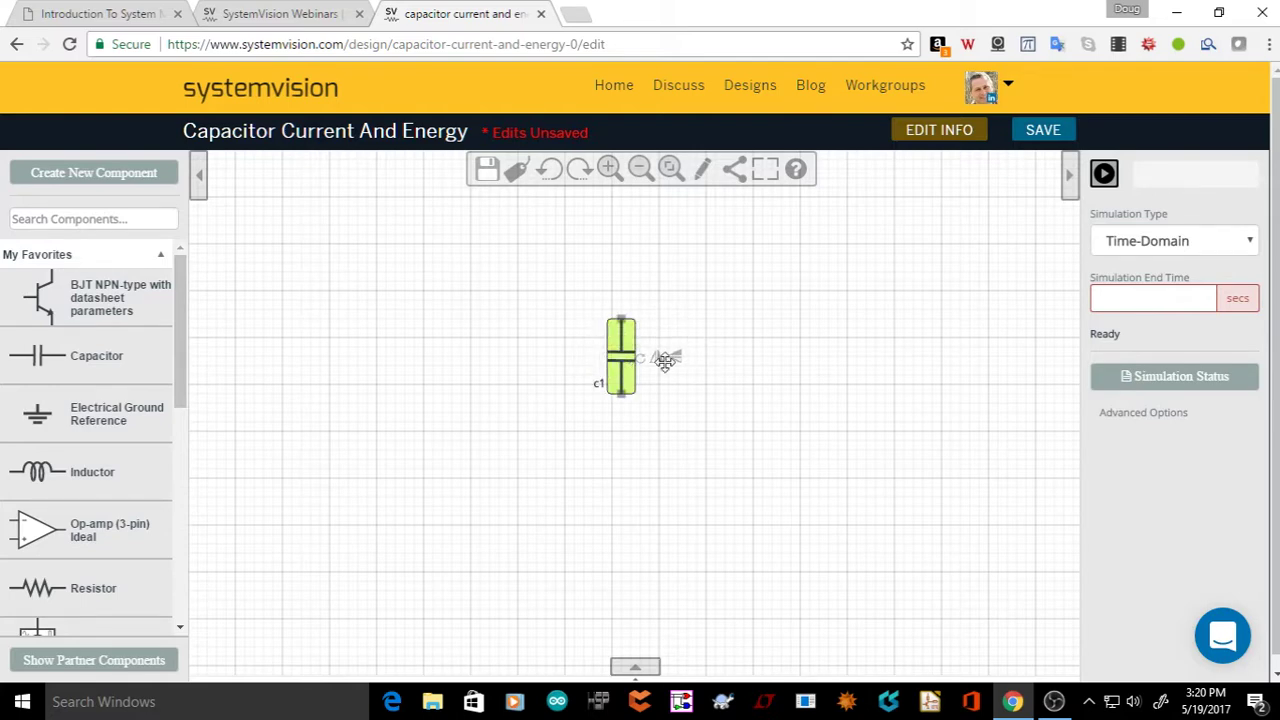
{"action": "left_click_drag", "start_coordinate": [622, 362], "coordinate": [754, 382]}
{"action": "left_click", "coordinate": [376, 379]}
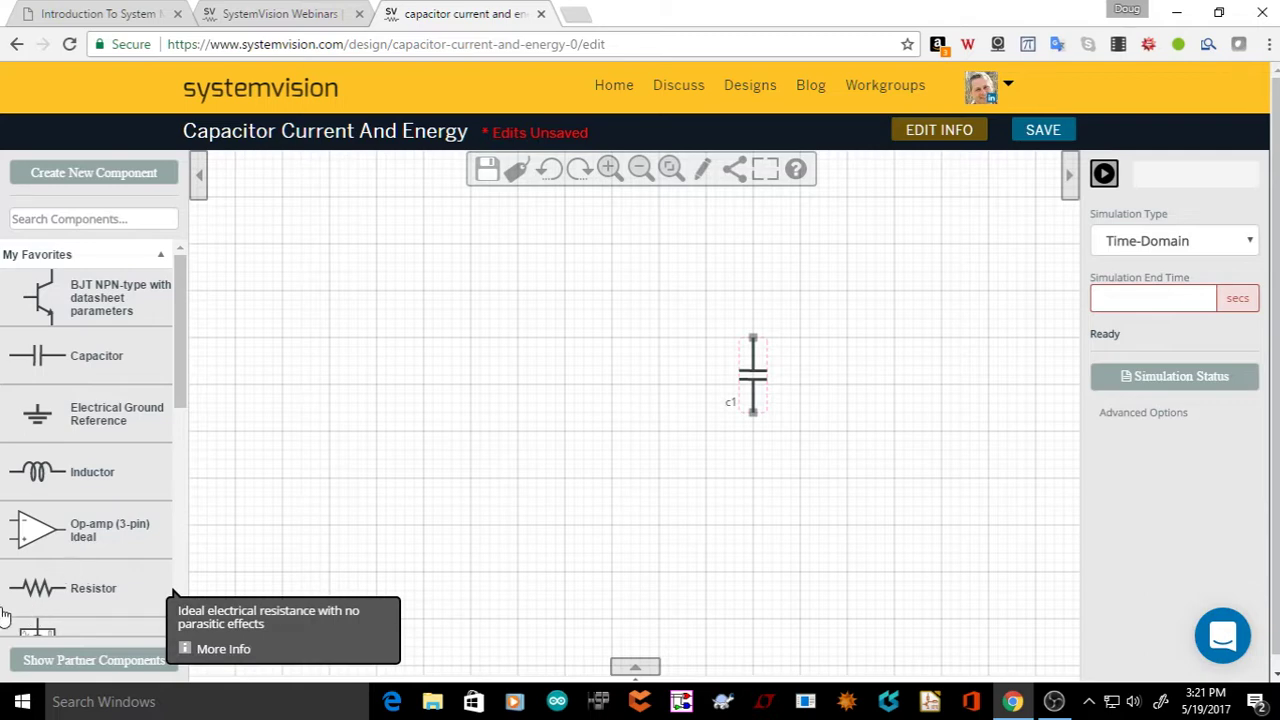
Place a resistor above and to the left of the capacitor, and an electrical ground reference in the schematic's lower-left area
{"action": "left_click", "coordinate": [45, 600]}
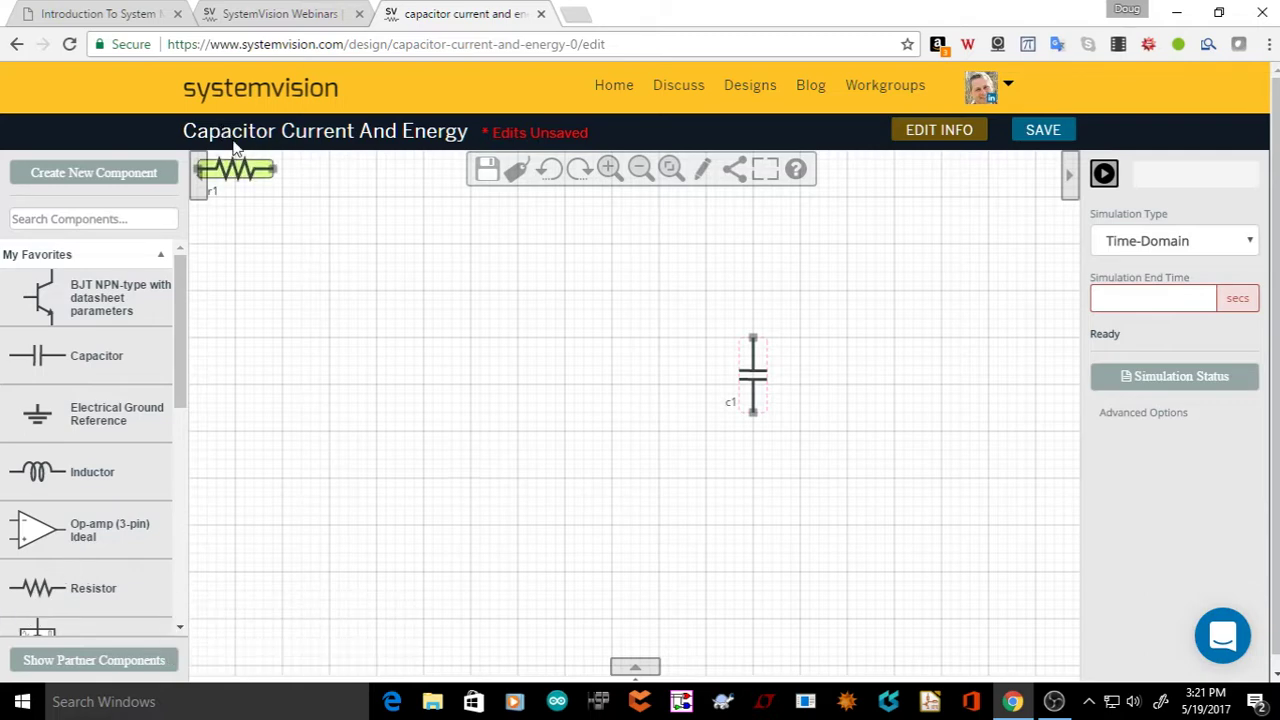
{"action": "left_click_drag", "start_coordinate": [248, 165], "coordinate": [628, 301]}
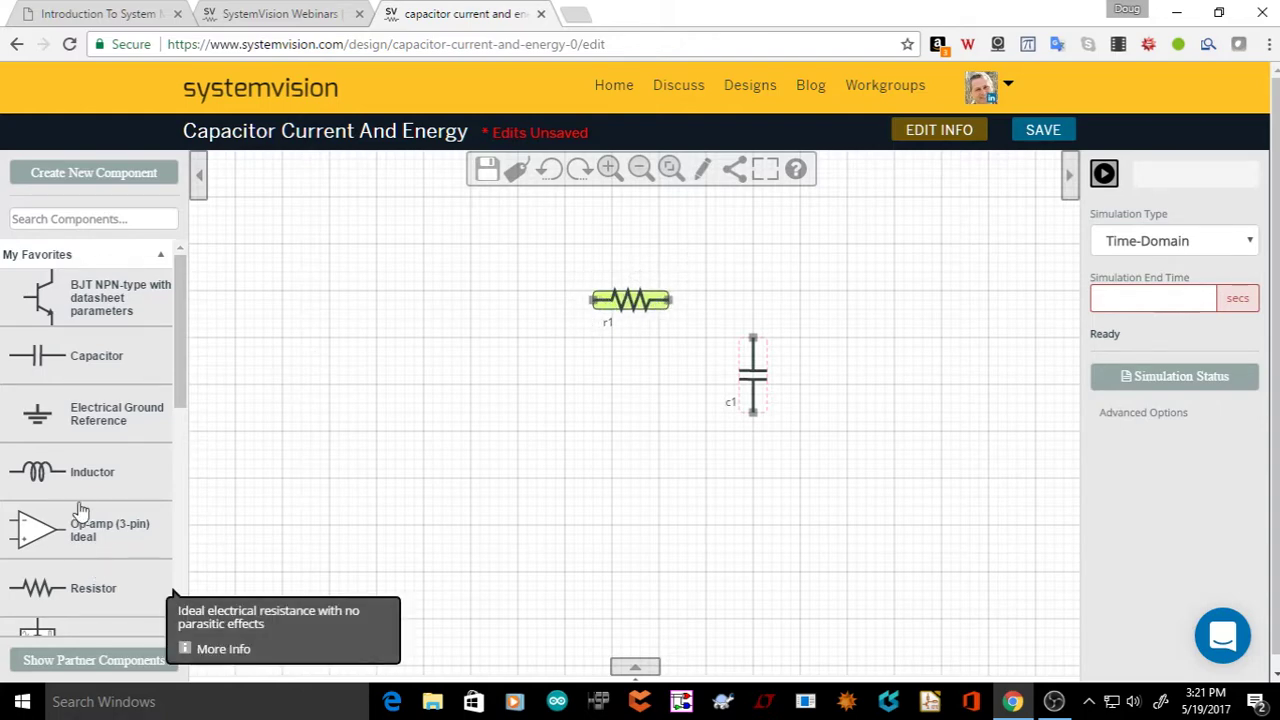
{"action": "scroll", "coordinate": [80, 512], "scroll_direction": "down", "scroll_amount": 3}
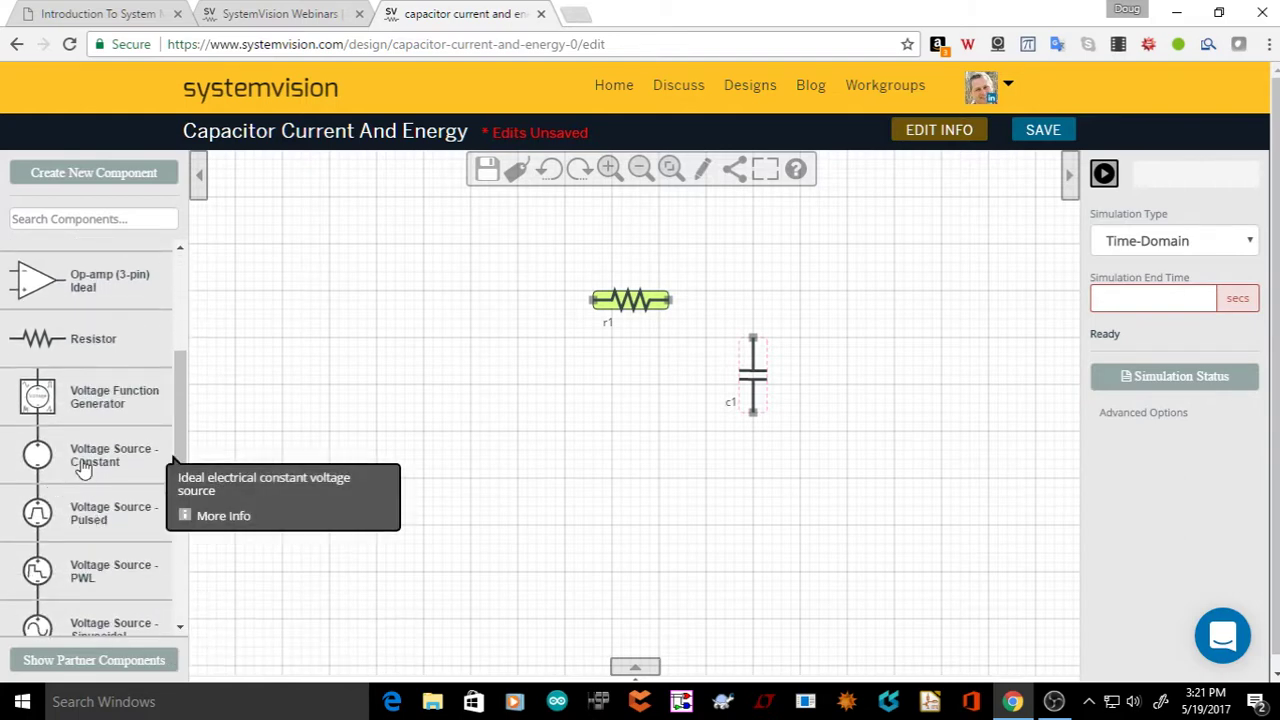
{"action": "scroll", "coordinate": [83, 470], "scroll_direction": "up", "scroll_amount": 3}
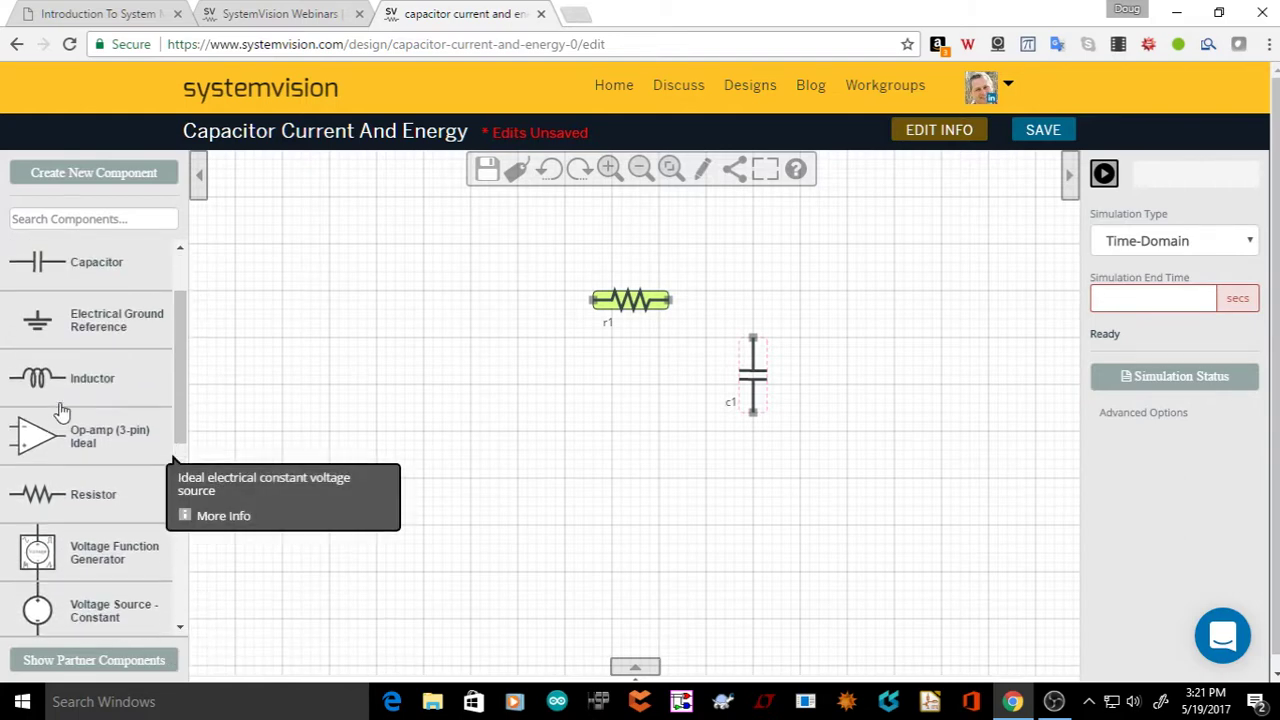
{"action": "left_click", "coordinate": [40, 333]}
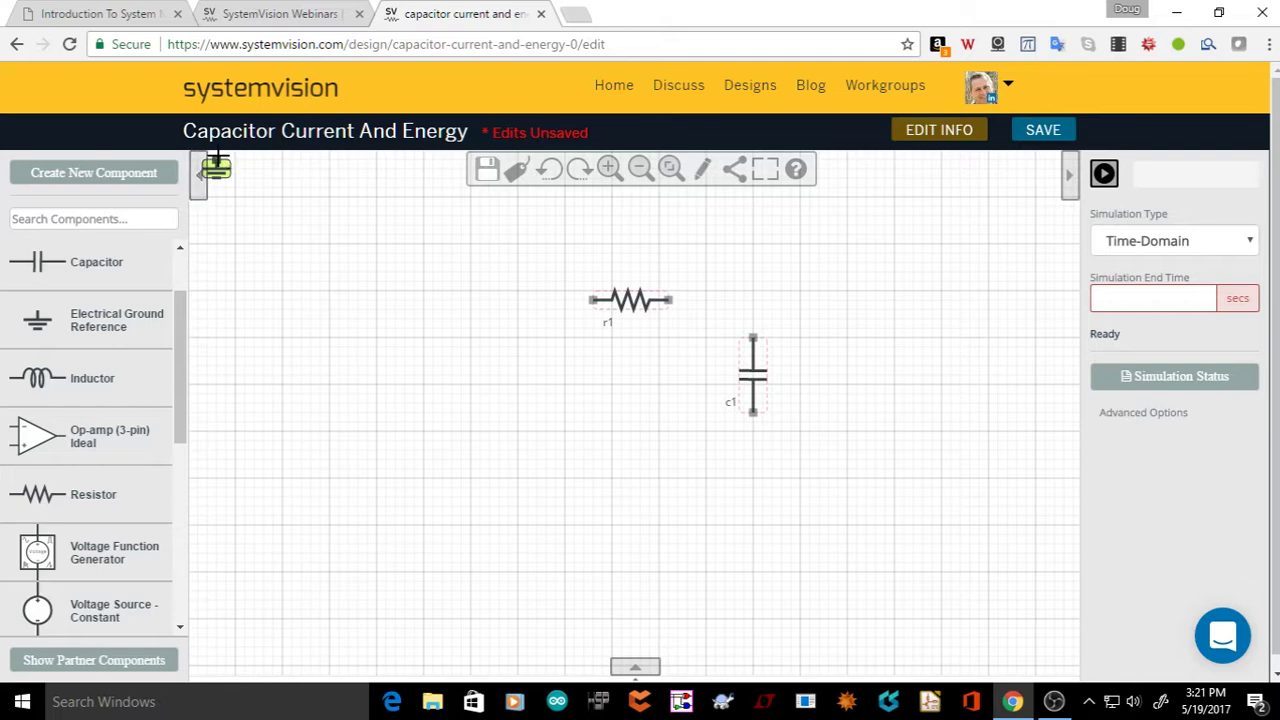
{"action": "left_click_drag", "start_coordinate": [216, 166], "coordinate": [364, 457]}
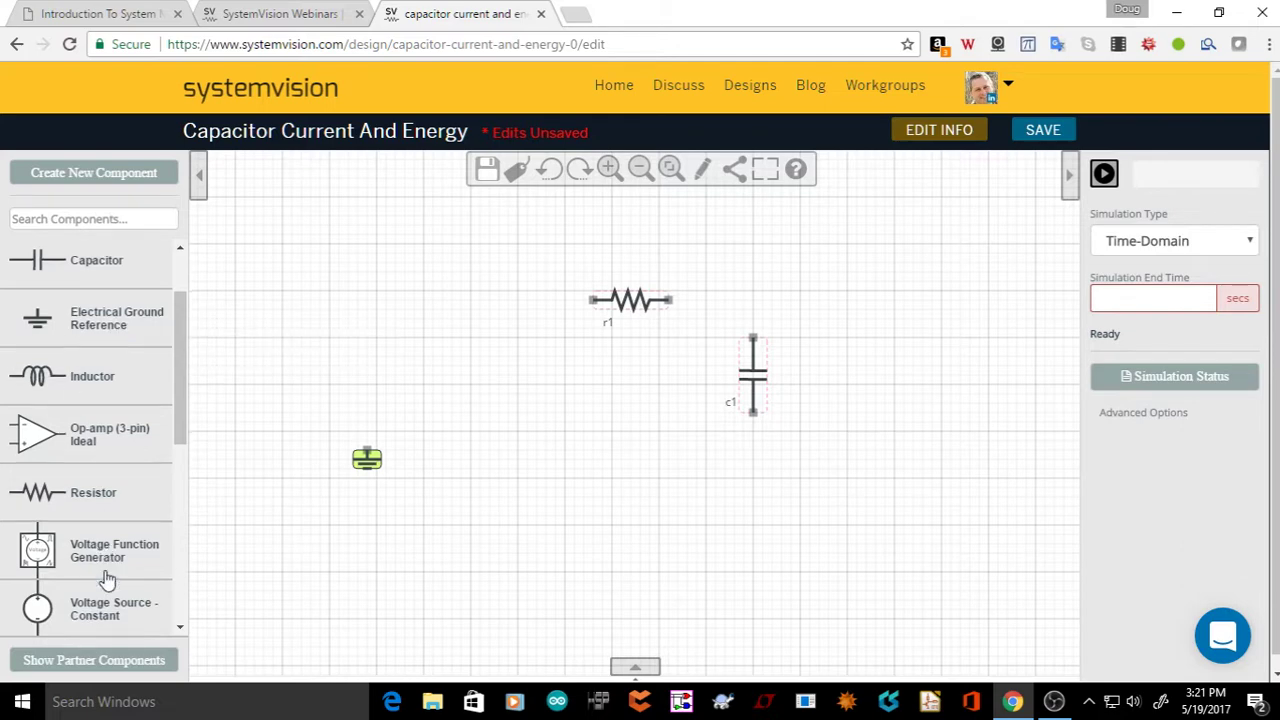
Place a constant voltage source directly above the ground reference and wire its negative pin to the ground
{"action": "scroll", "coordinate": [107, 580], "scroll_direction": "down", "scroll_amount": 2}
{"action": "mouse_move", "coordinate": [40, 455]}
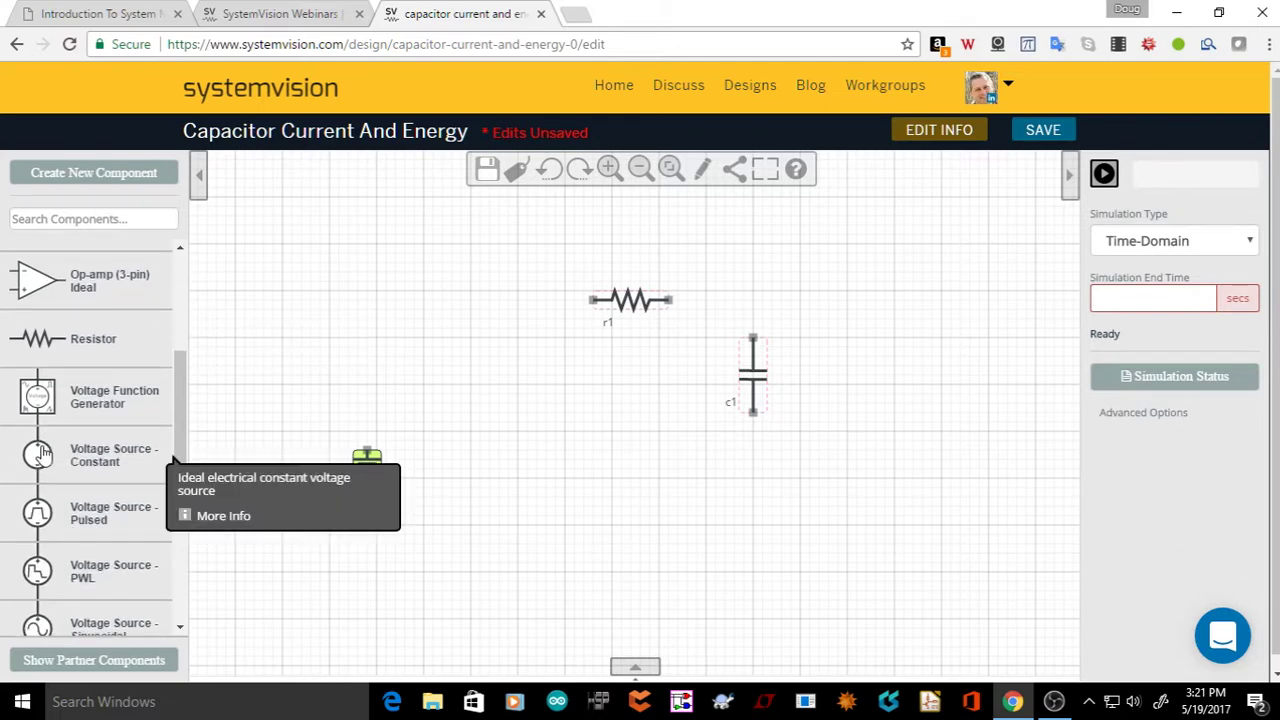
{"action": "left_click", "coordinate": [40, 455]}
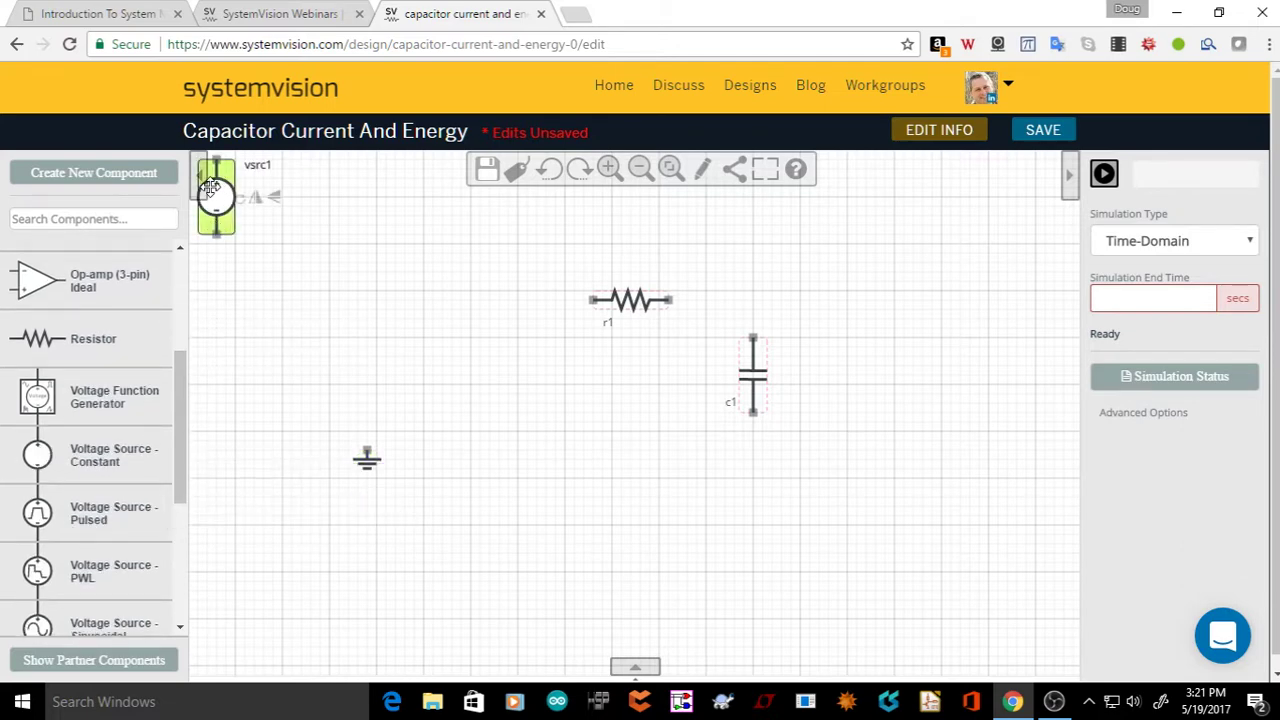
{"action": "left_click_drag", "start_coordinate": [210, 188], "coordinate": [368, 347]}
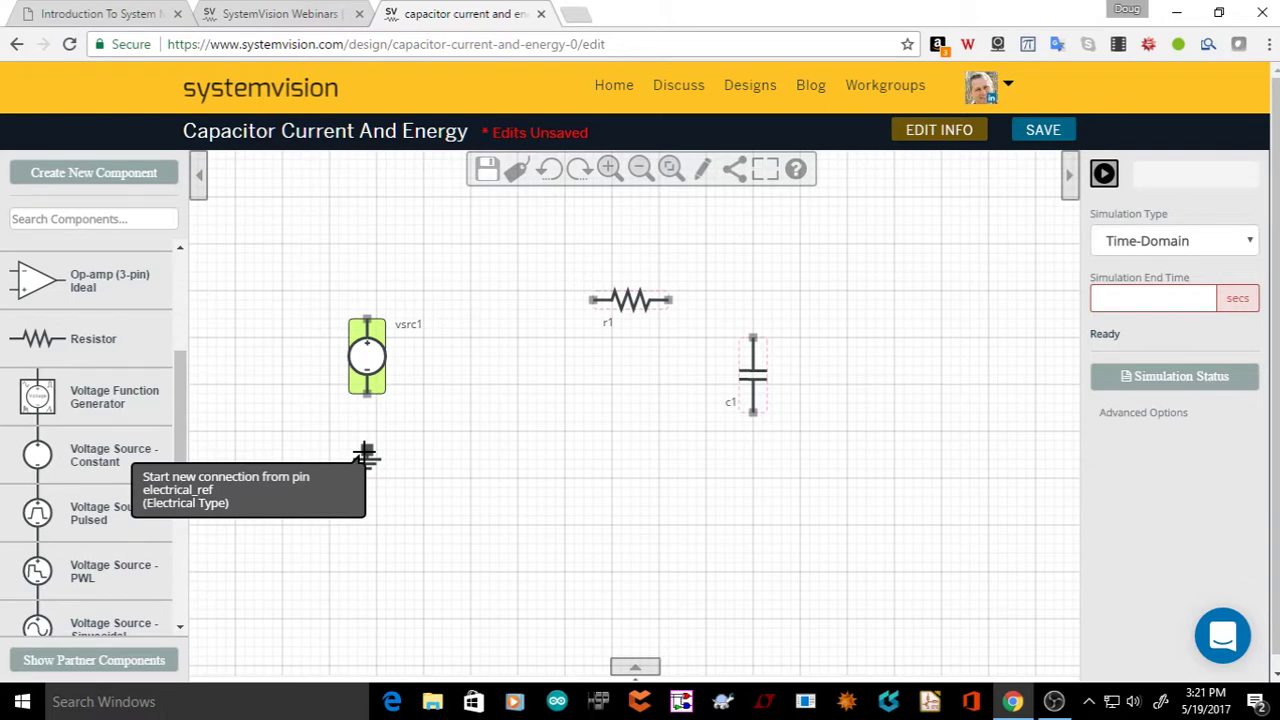
{"action": "left_click_drag", "start_coordinate": [366, 455], "coordinate": [367, 393]}
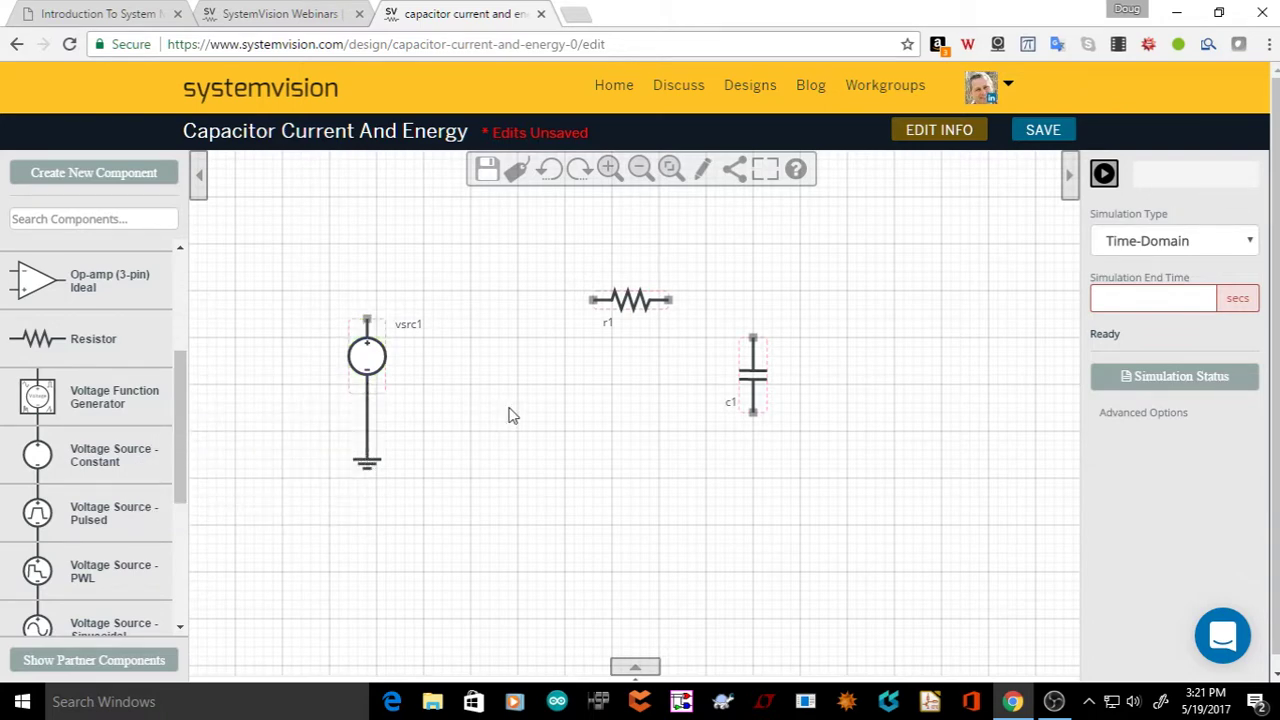
Connect the resistor between the voltage source's positive pin and the capacitor's upper pin, positioning it along the circuit's upper wire
{"action": "left_click_drag", "start_coordinate": [531, 286], "coordinate": [597, 295]}
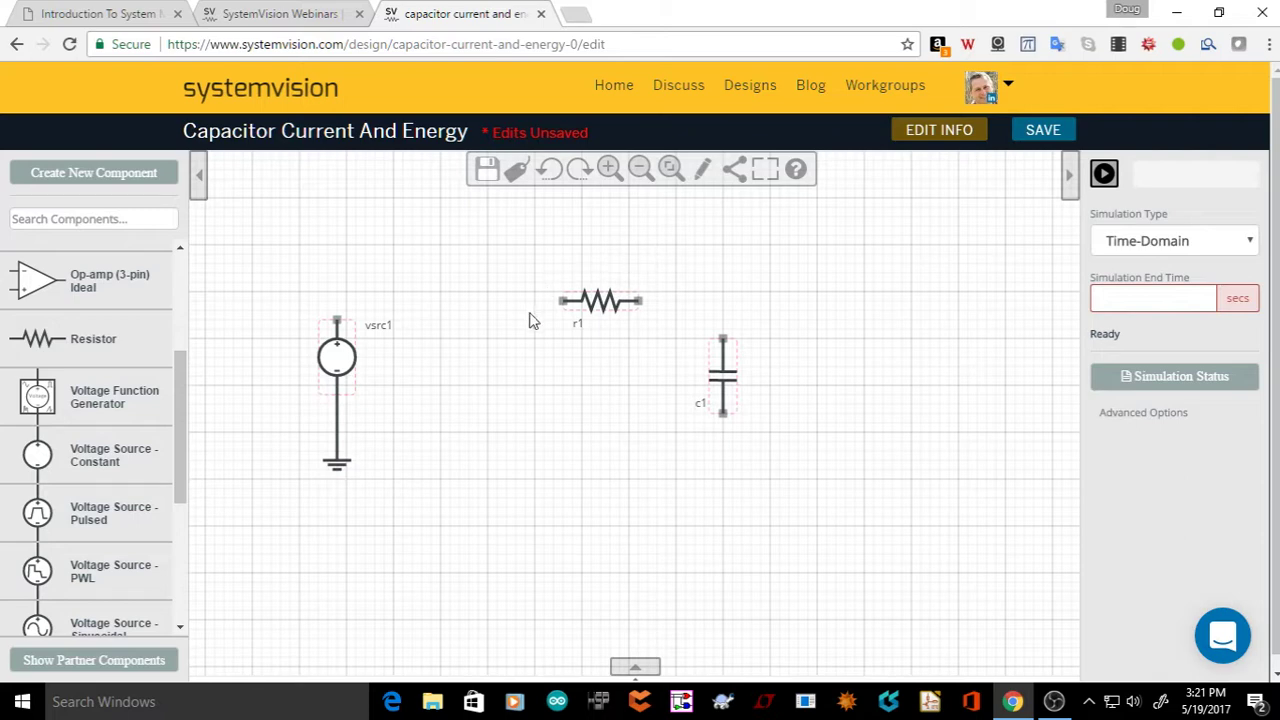
{"action": "left_click", "coordinate": [570, 300]}
{"action": "mouse_move", "coordinate": [570, 298]}
{"action": "left_mouse_down"}
{"action": "mouse_move", "coordinate": [500, 303]}
{"action": "mouse_move", "coordinate": [400, 283]}
{"action": "mouse_move", "coordinate": [349, 318]}
{"action": "mouse_move", "coordinate": [547, 297]}
{"action": "left_mouse_up"}
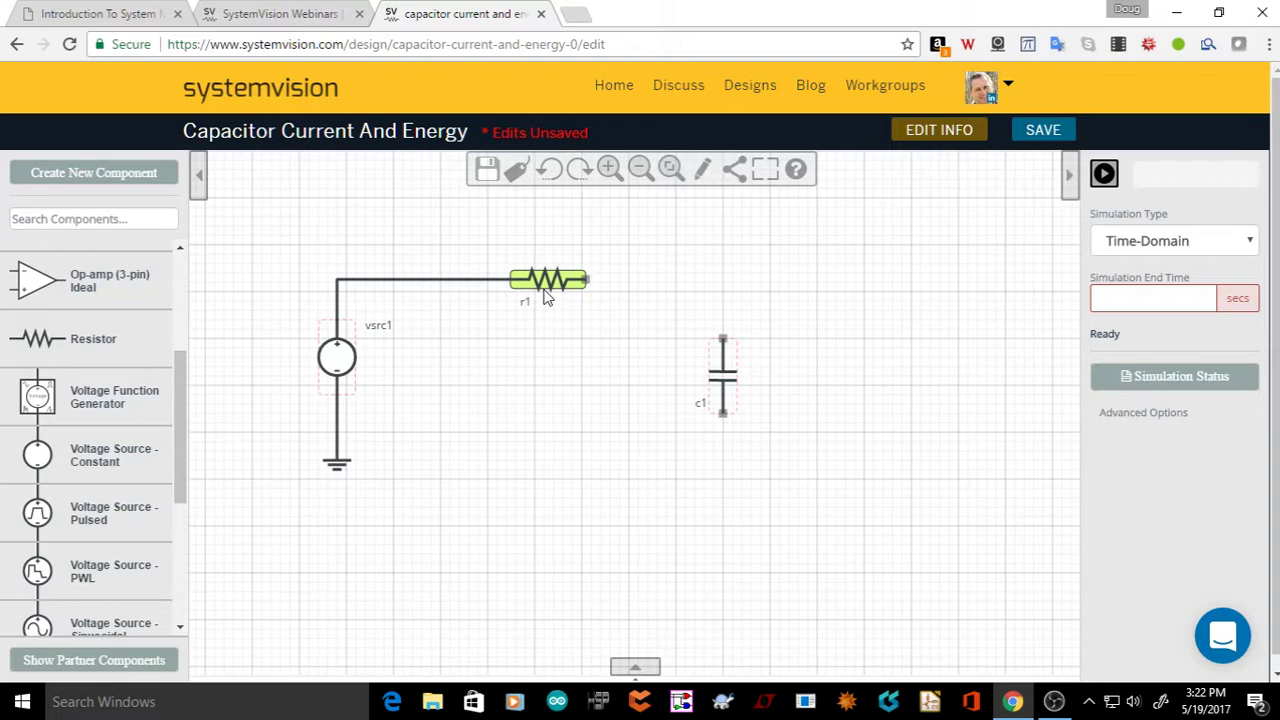
{"action": "left_click_drag", "start_coordinate": [546, 297], "coordinate": [543, 300]}
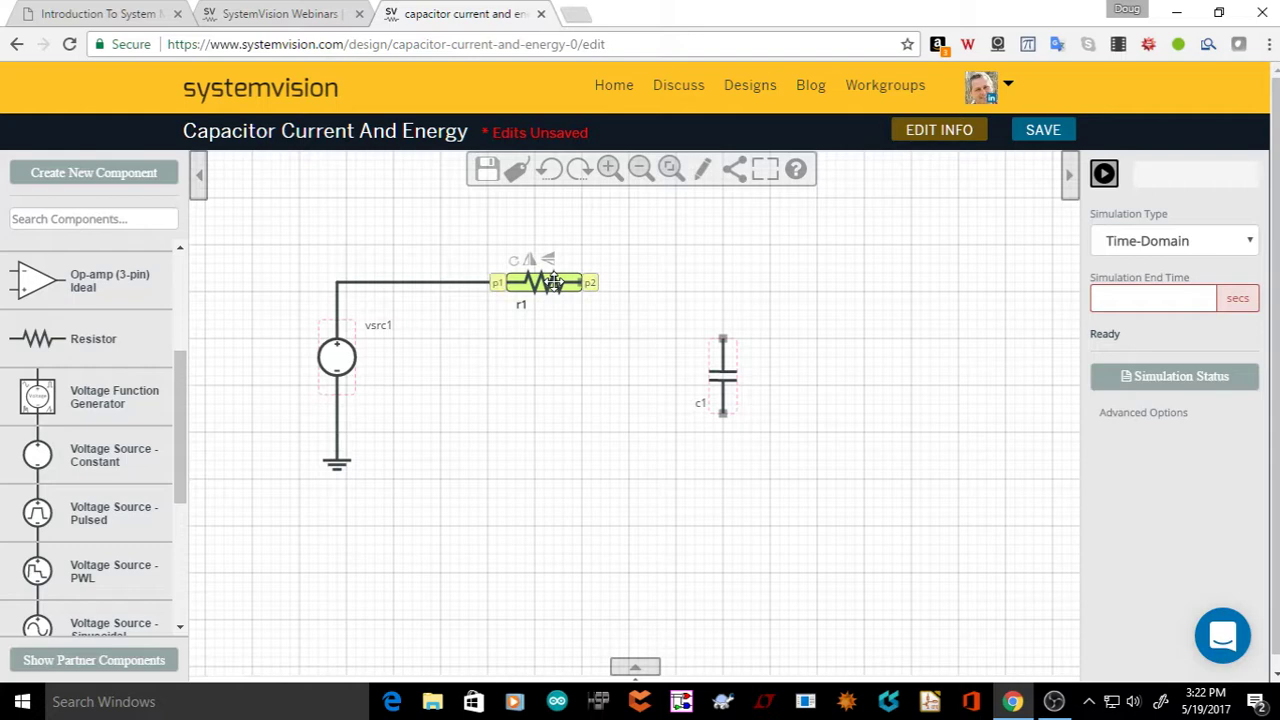
{"action": "left_click_drag", "start_coordinate": [553, 283], "coordinate": [690, 335]}
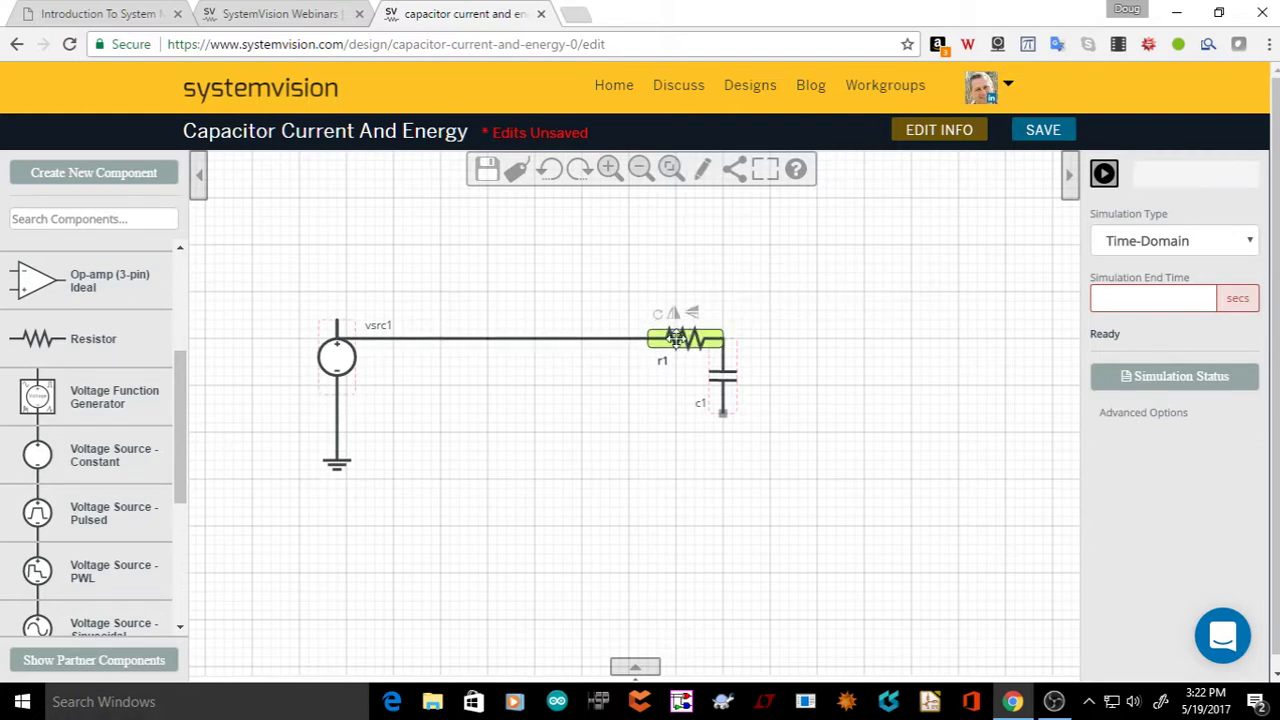
{"action": "left_click_drag", "start_coordinate": [518, 251], "coordinate": [486, 254]}
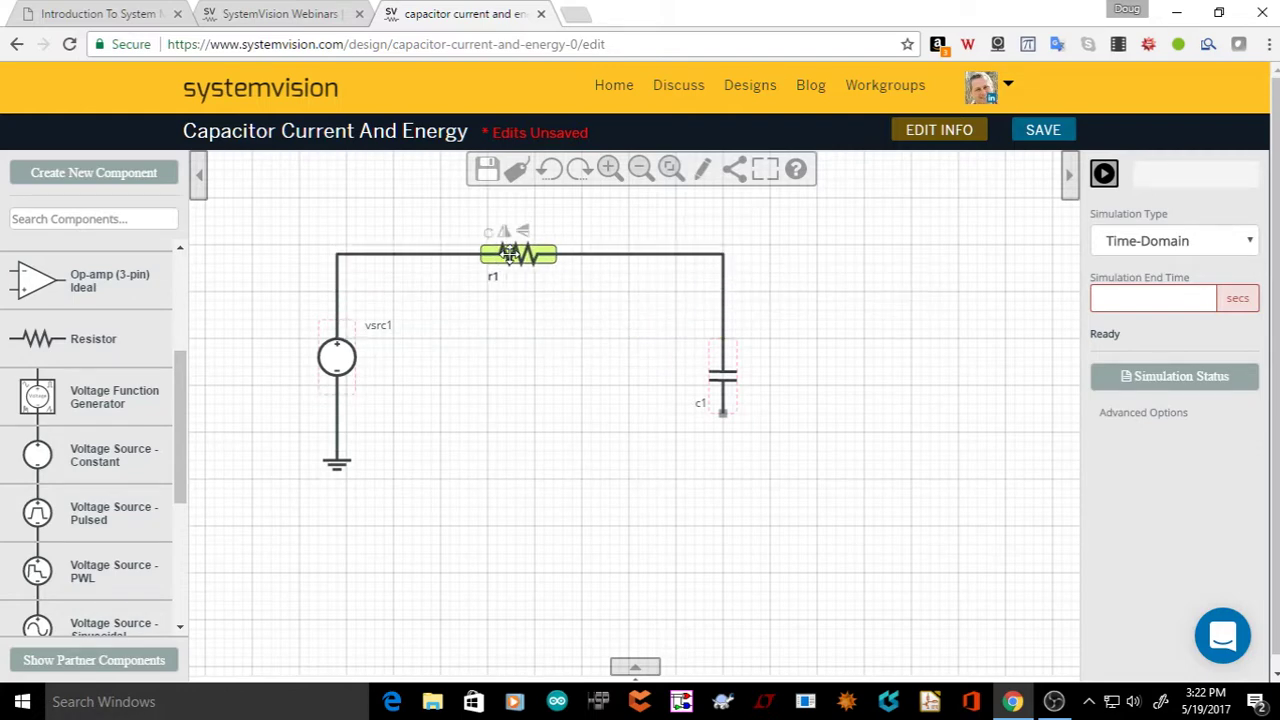
Wire the capacitor's lower pin to the node between source and ground, and move the capacitor up between the upper and lower wires
{"action": "left_click", "coordinate": [743, 442]}
{"action": "mouse_move", "coordinate": [722, 404]}
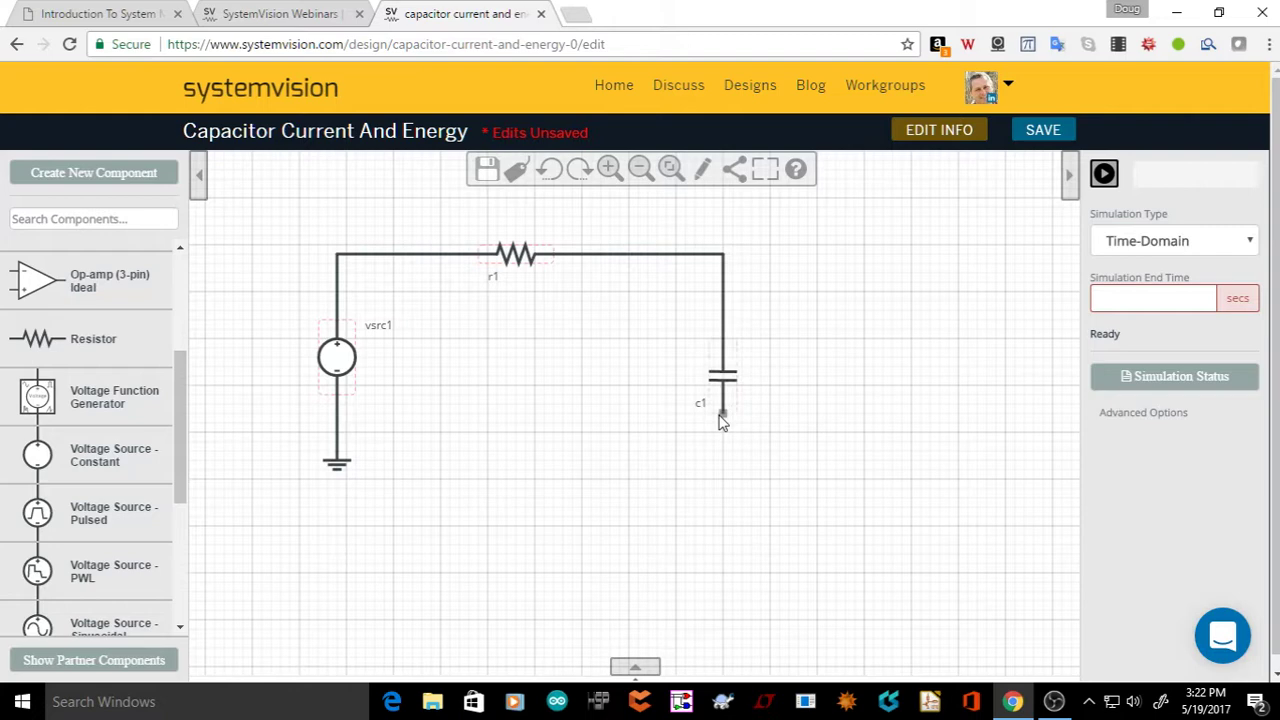
{"action": "left_click_drag", "start_coordinate": [721, 414], "coordinate": [338, 410]}
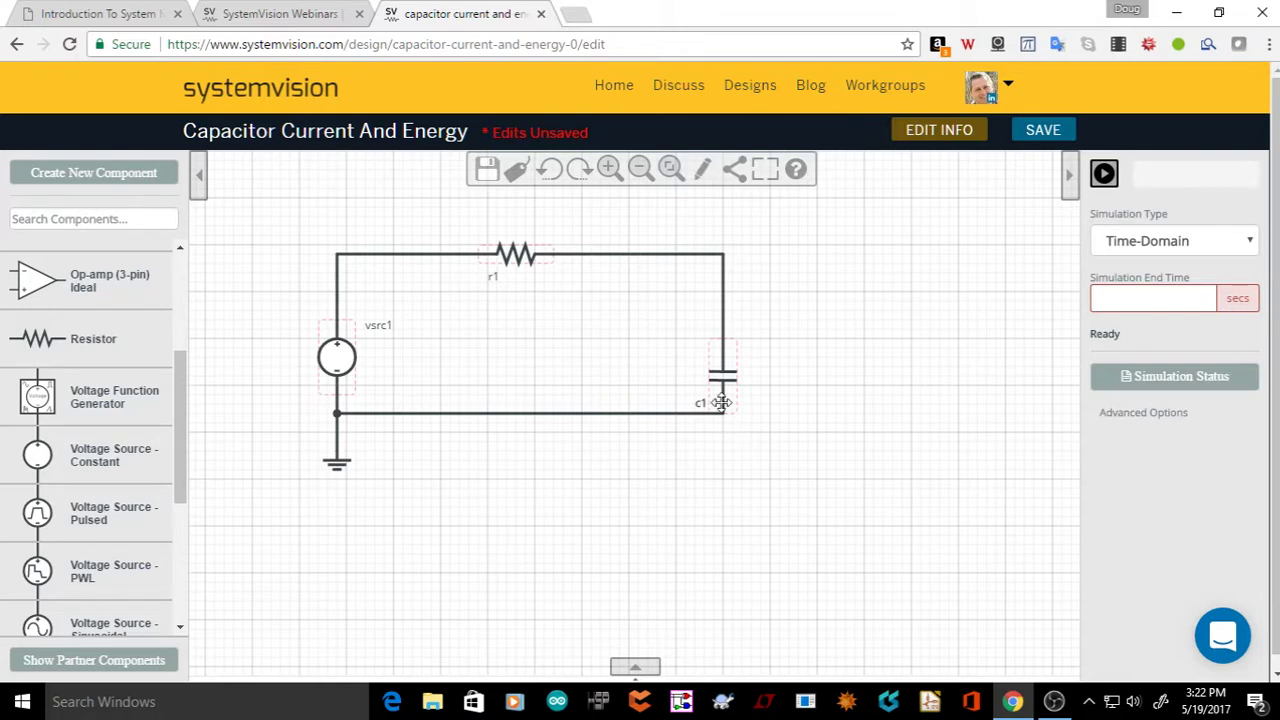
{"action": "left_click_drag", "start_coordinate": [718, 376], "coordinate": [710, 316]}
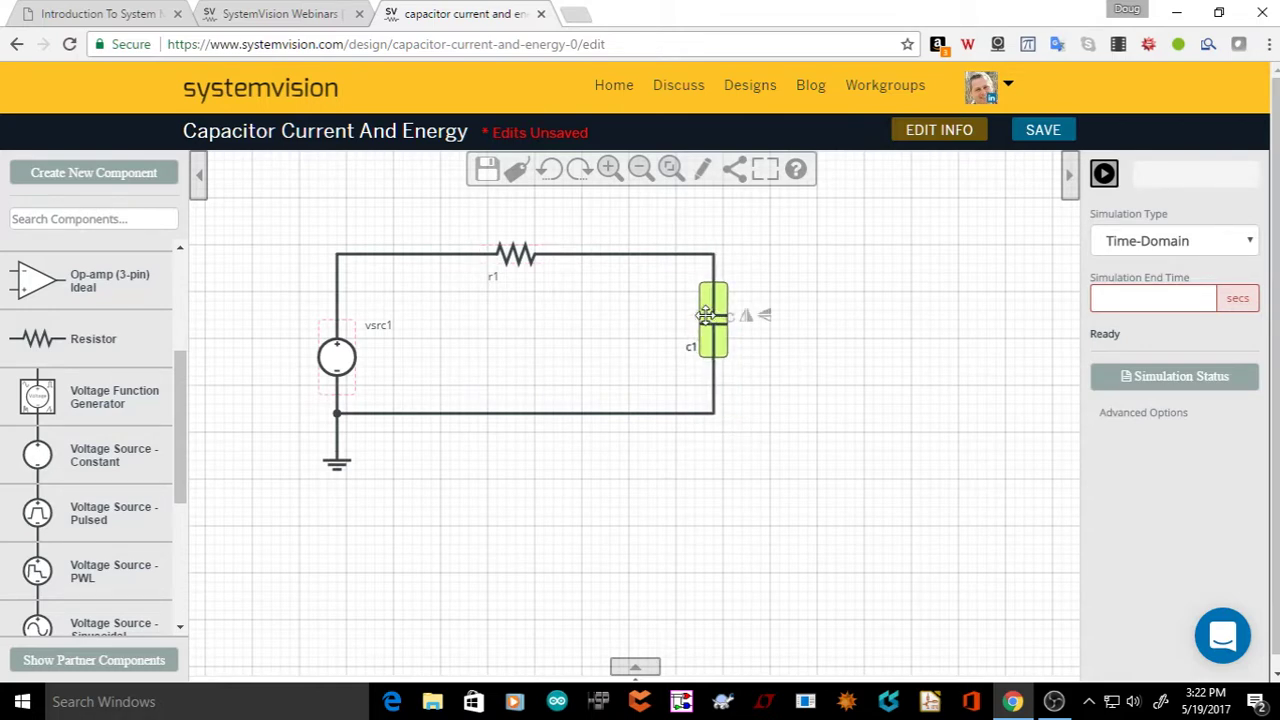
{"action": "left_click", "coordinate": [834, 306]}
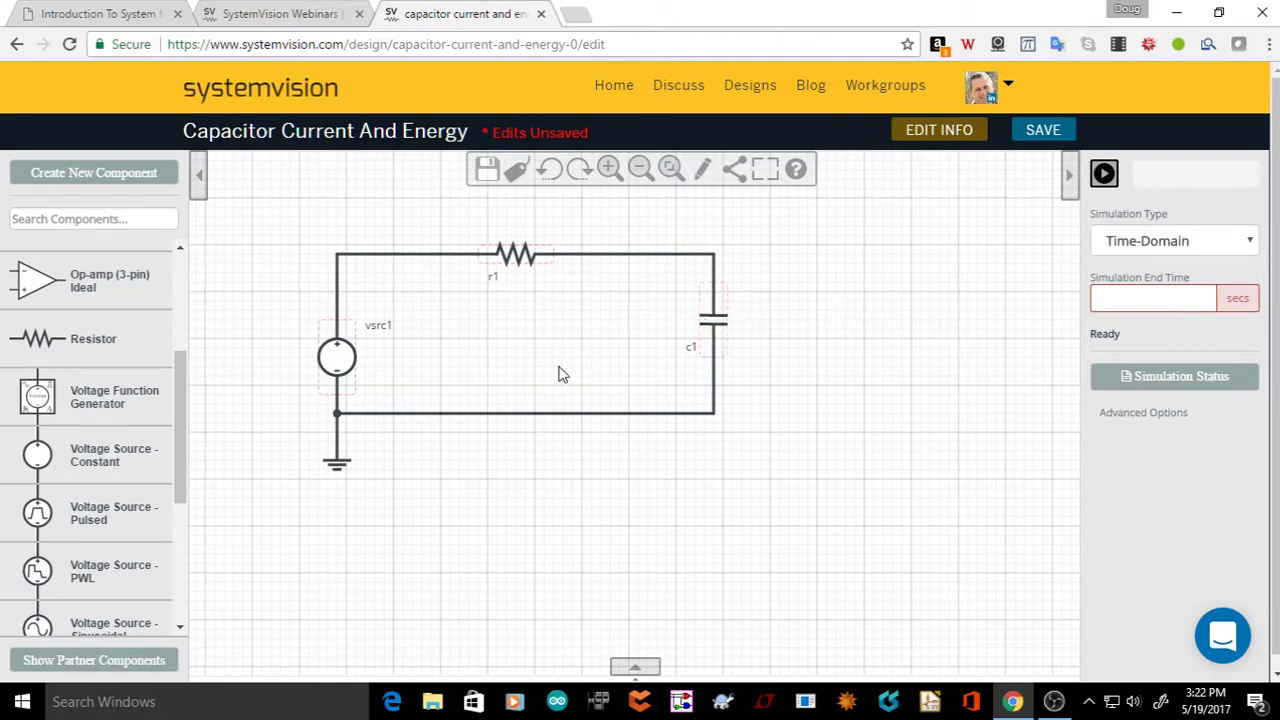
Set the constant voltage source's voltage level to 1 V
{"action": "left_click", "coordinate": [334, 355]}
{"action": "double_click", "coordinate": [334, 355]}
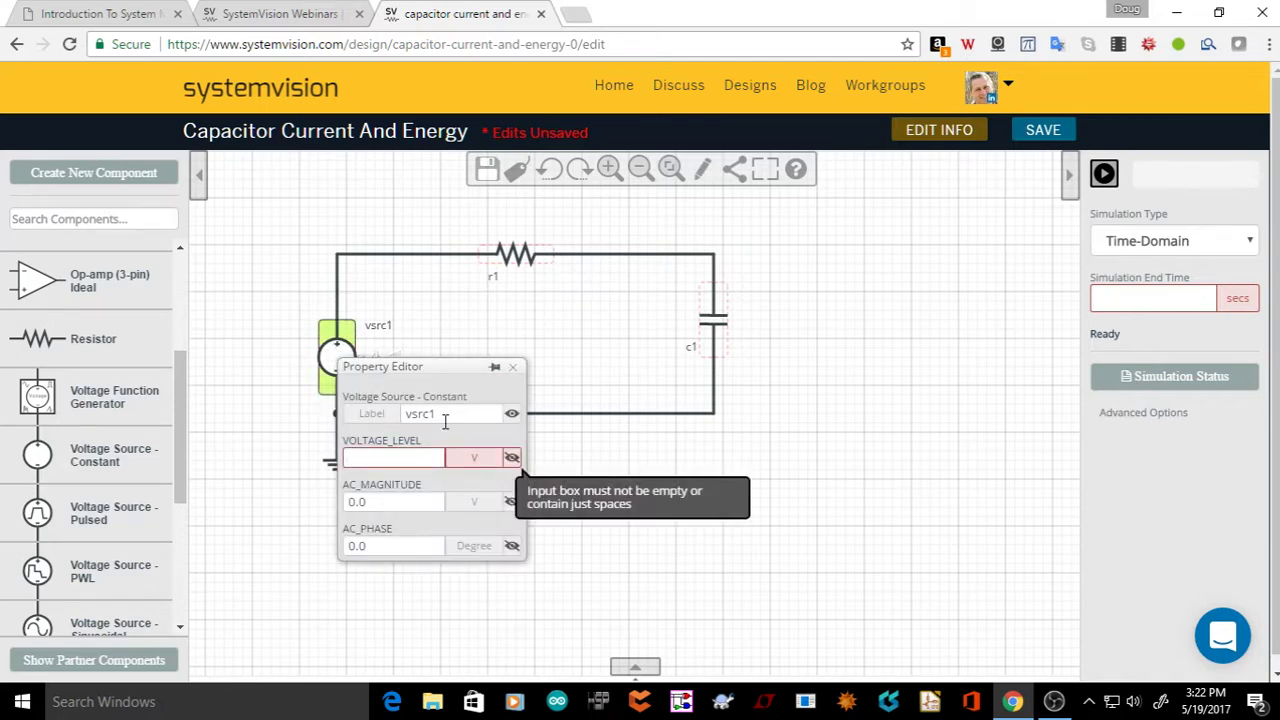
{"action": "left_click", "coordinate": [385, 462]}
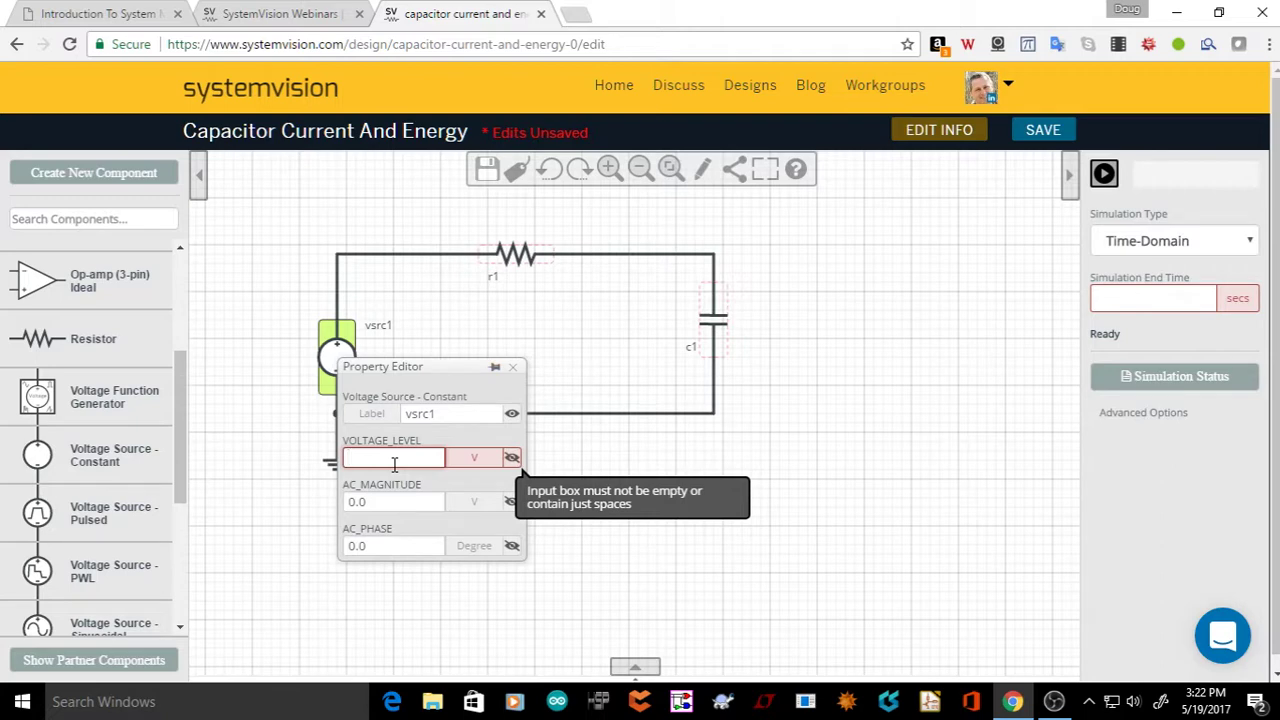
{"action": "type", "text": "1"}
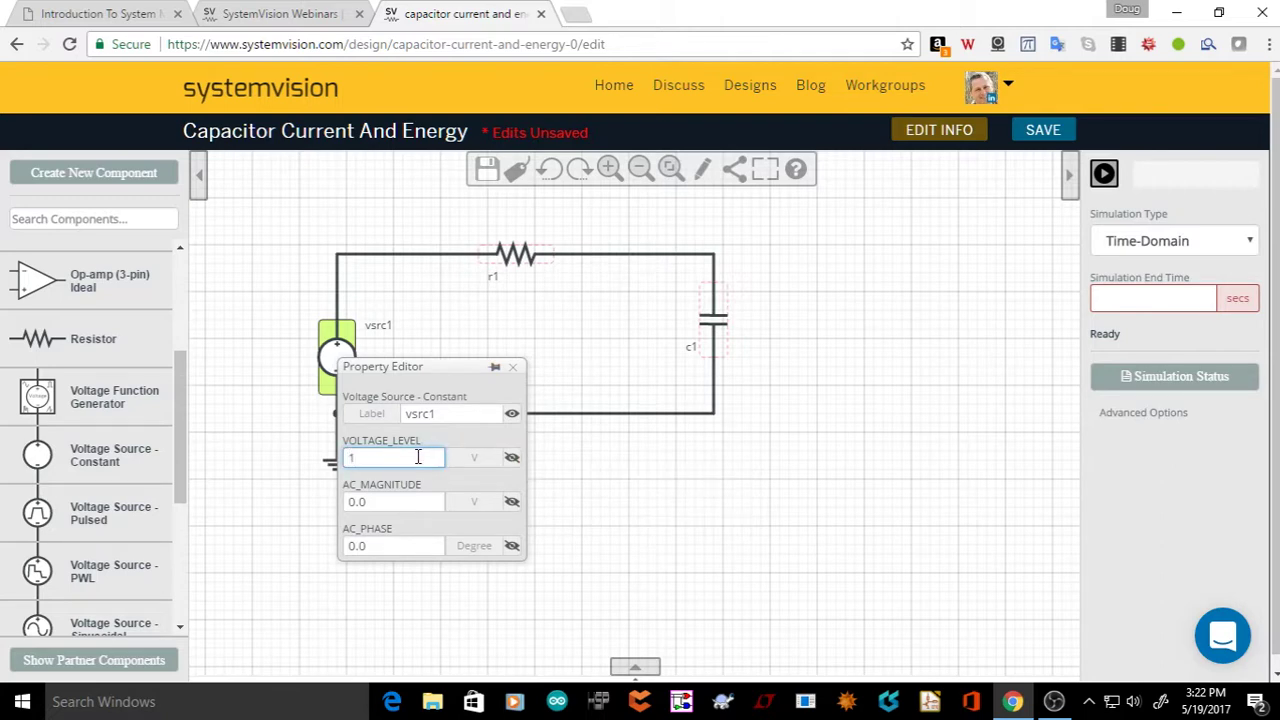
{"action": "left_click", "coordinate": [515, 368]}
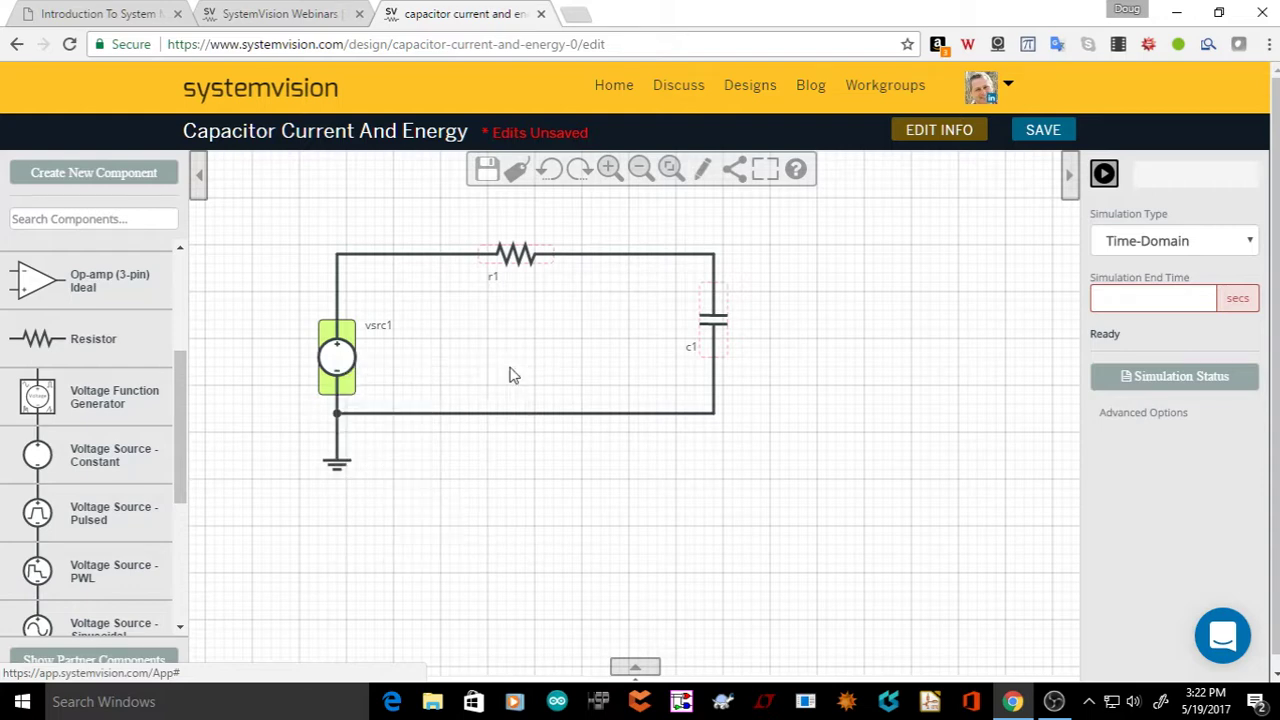
Set the resistor's resistance value to 1k Ohm
{"action": "double_click", "coordinate": [509, 259]}
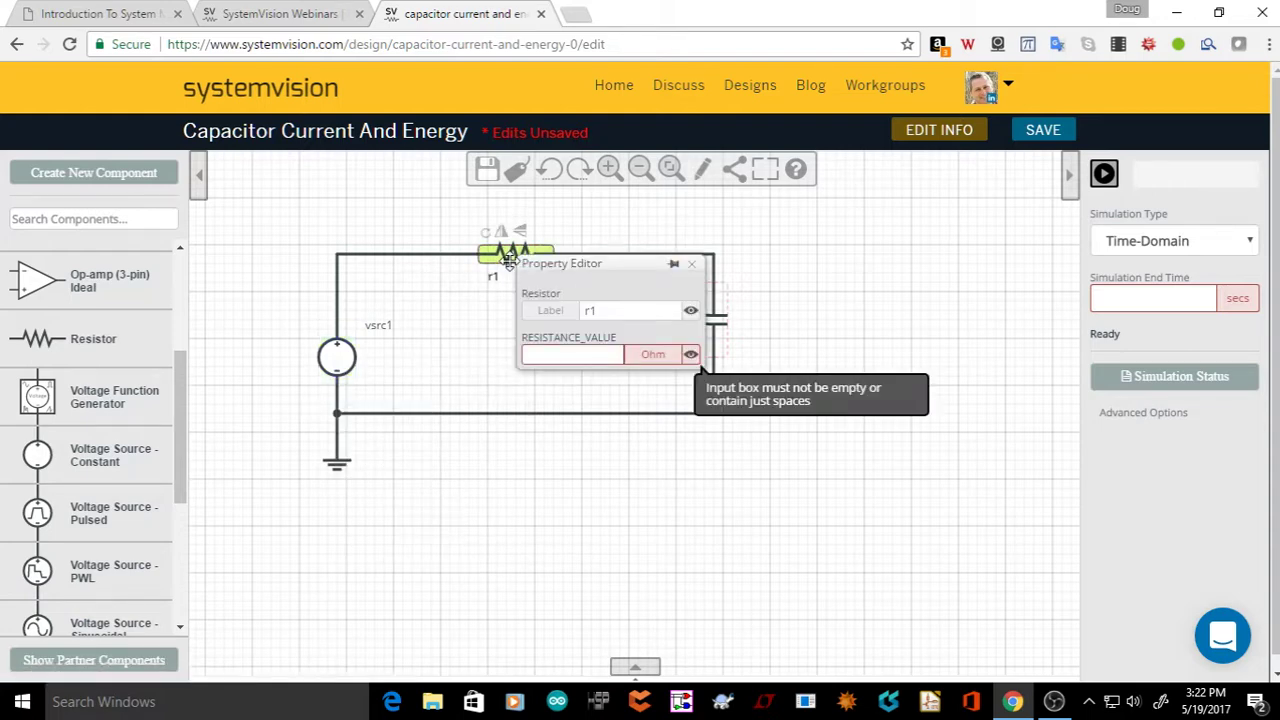
{"action": "left_click", "coordinate": [574, 364]}
{"action": "left_click", "coordinate": [562, 362]}
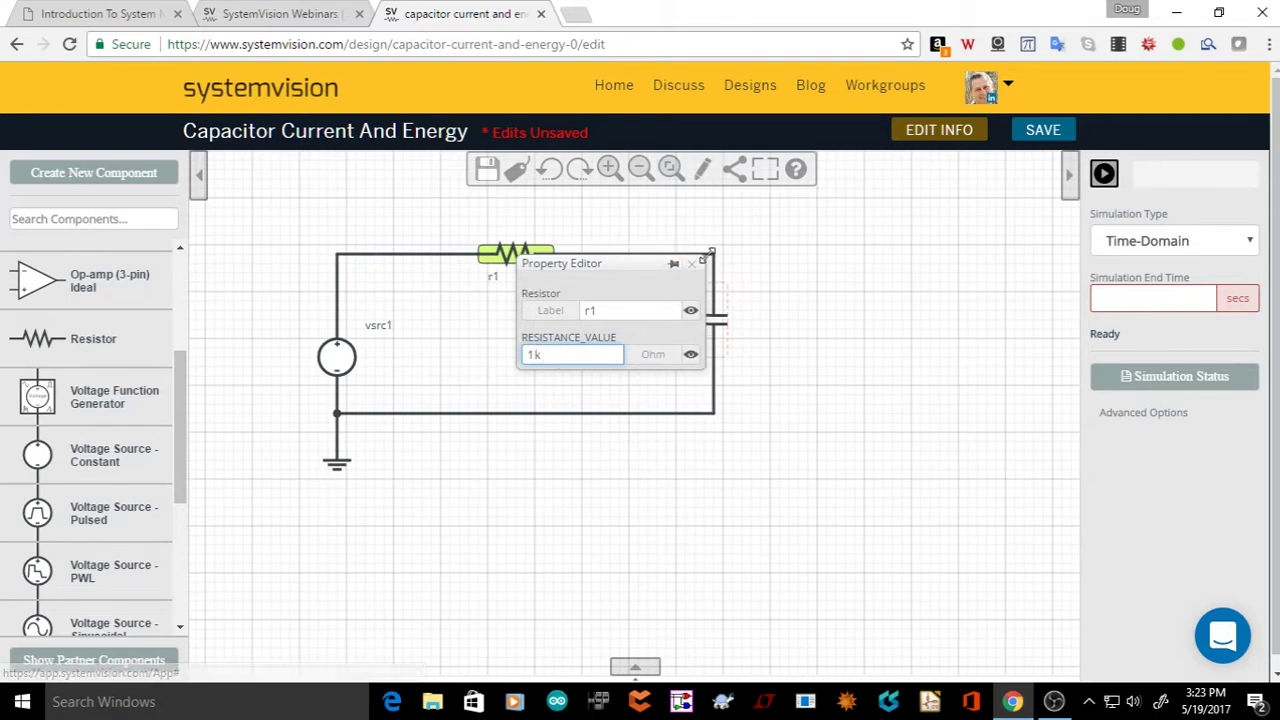
{"action": "left_click", "coordinate": [691, 264]}
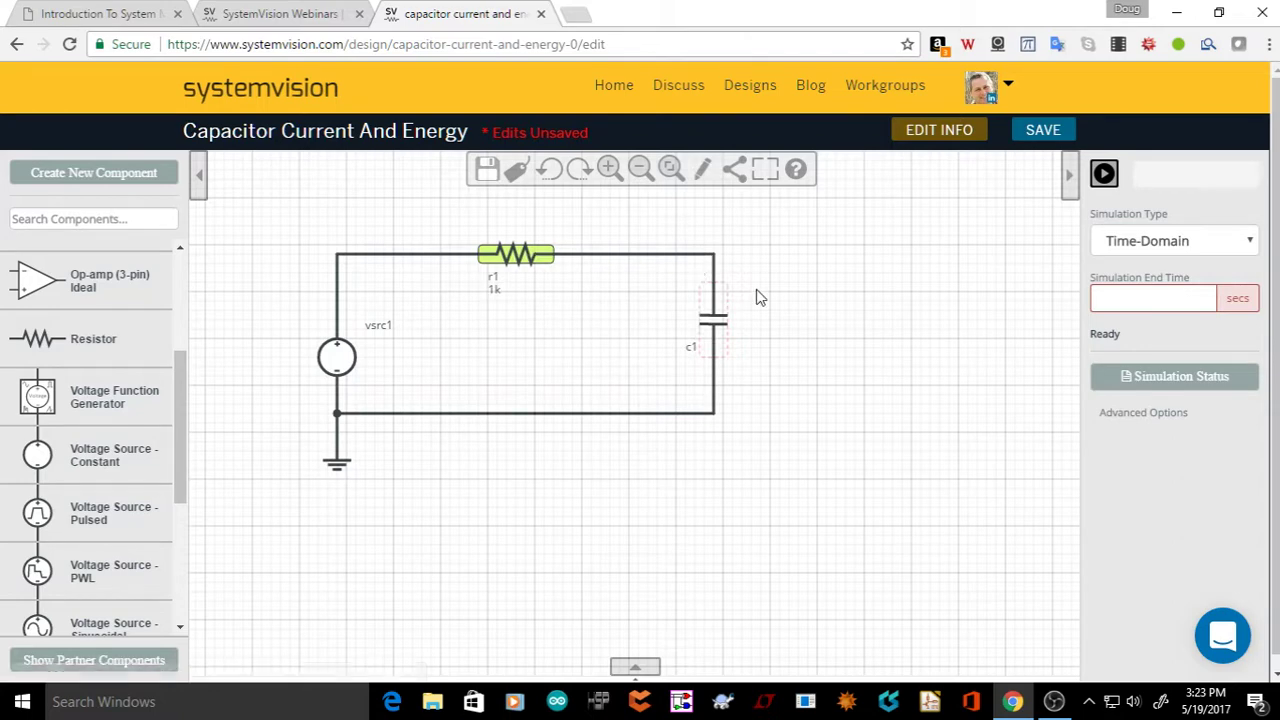
Set the capacitor's capacitance to 1u F and enable its initial voltage at 0.0 V
{"action": "double_click", "coordinate": [710, 321]}
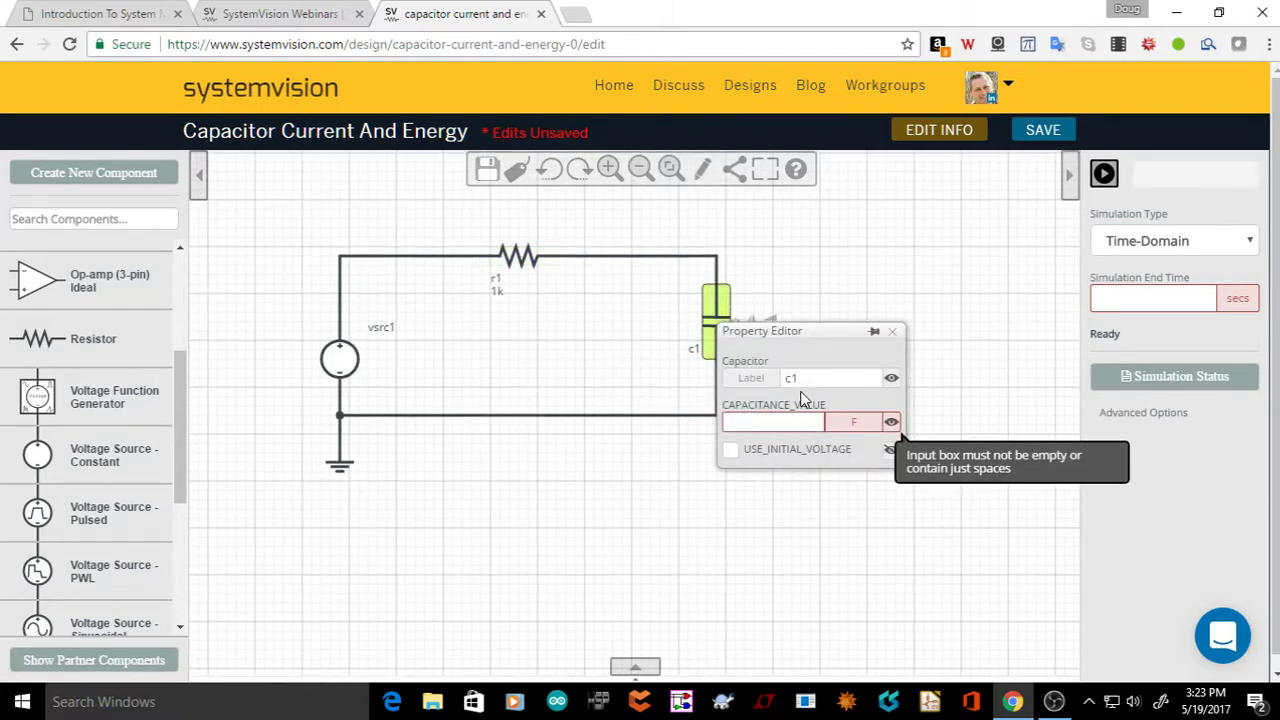
{"action": "left_click", "coordinate": [739, 423]}
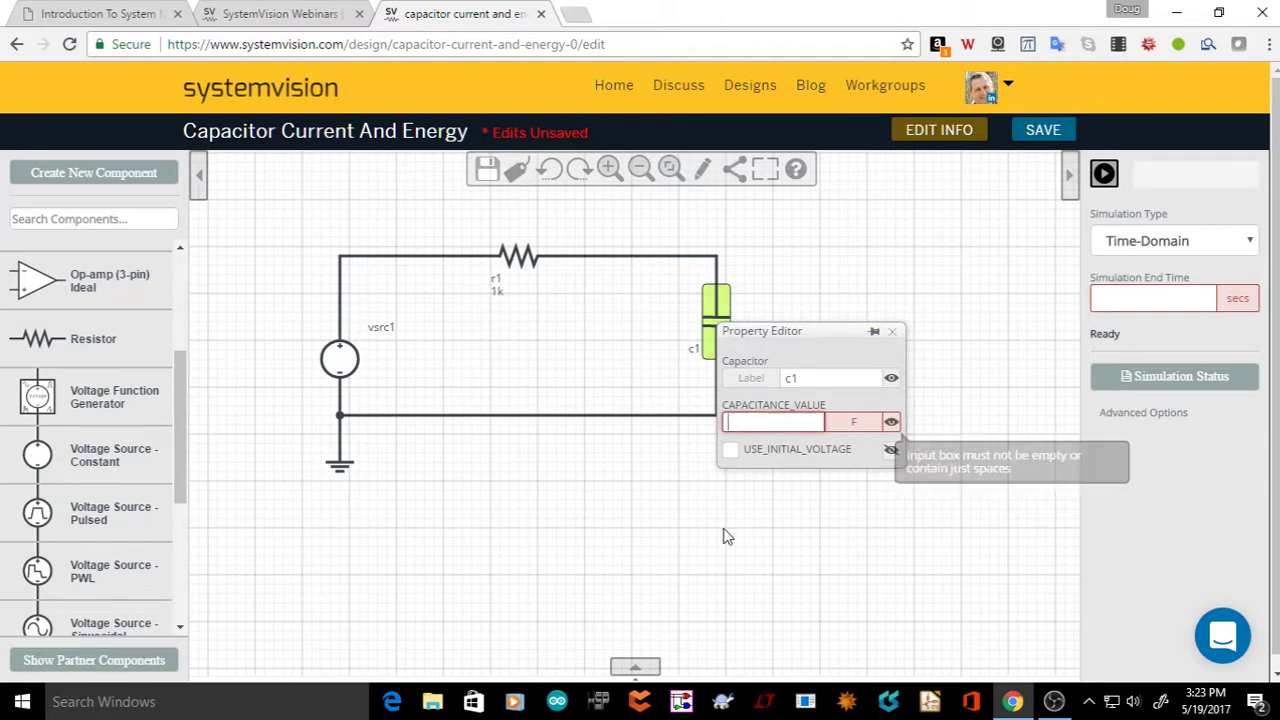
{"action": "type", "text": "1u"}
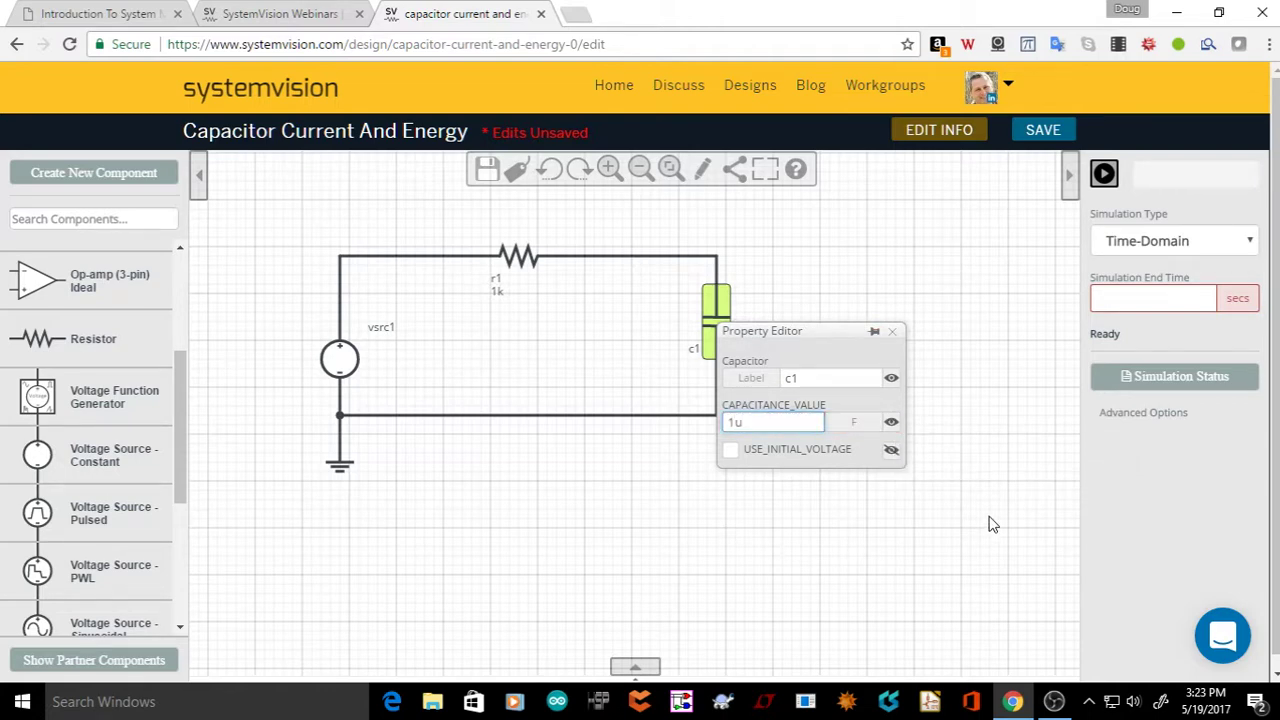
{"action": "left_click", "coordinate": [730, 450]}
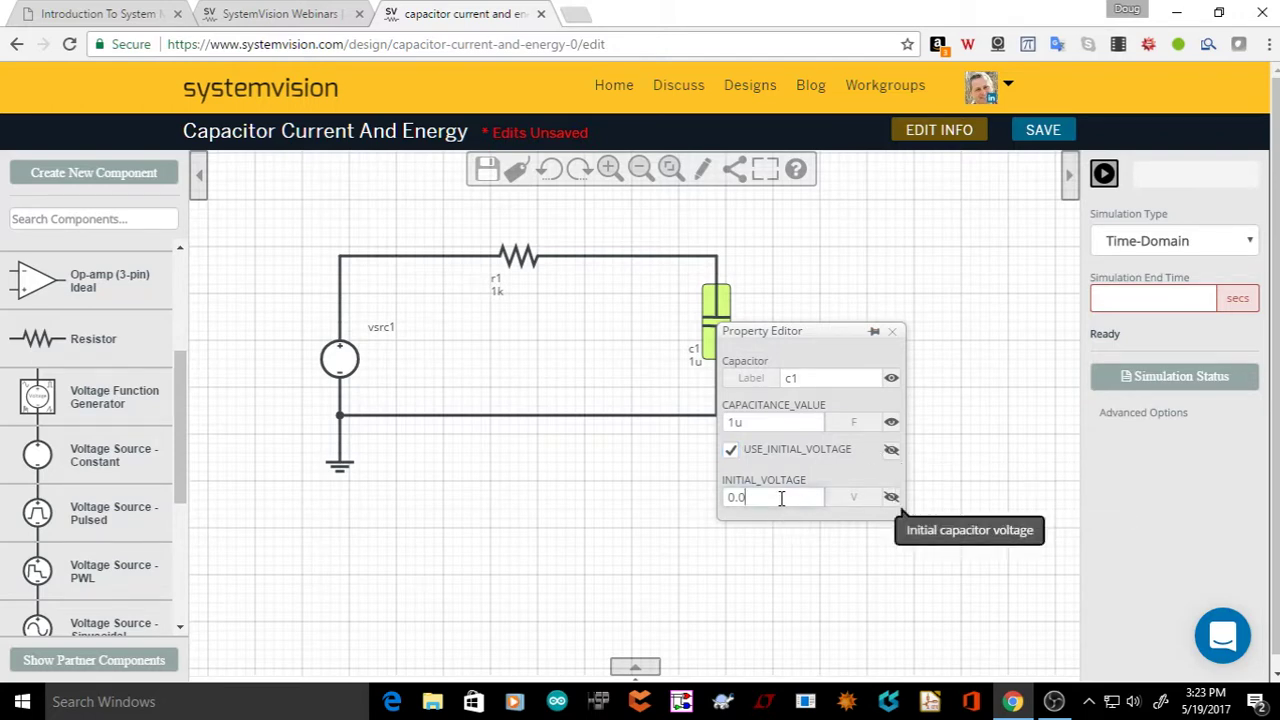
{"action": "left_click", "coordinate": [800, 498]}
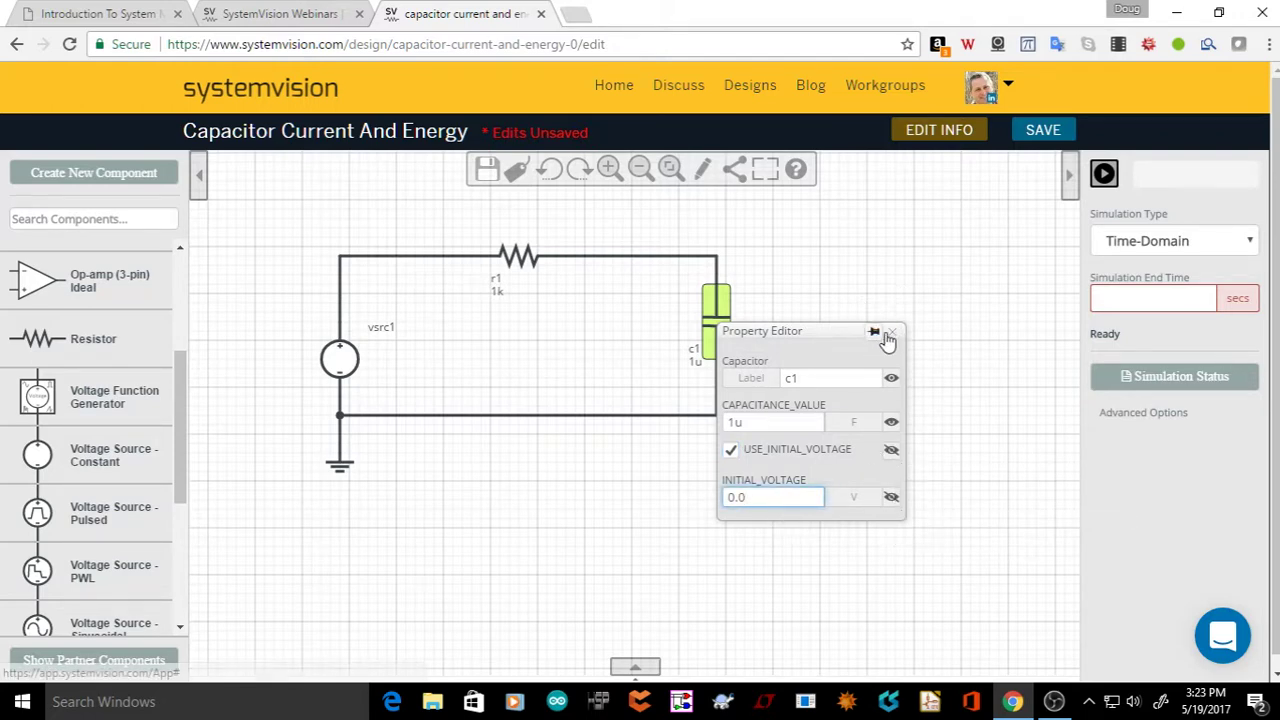
{"action": "left_click", "coordinate": [892, 331]}
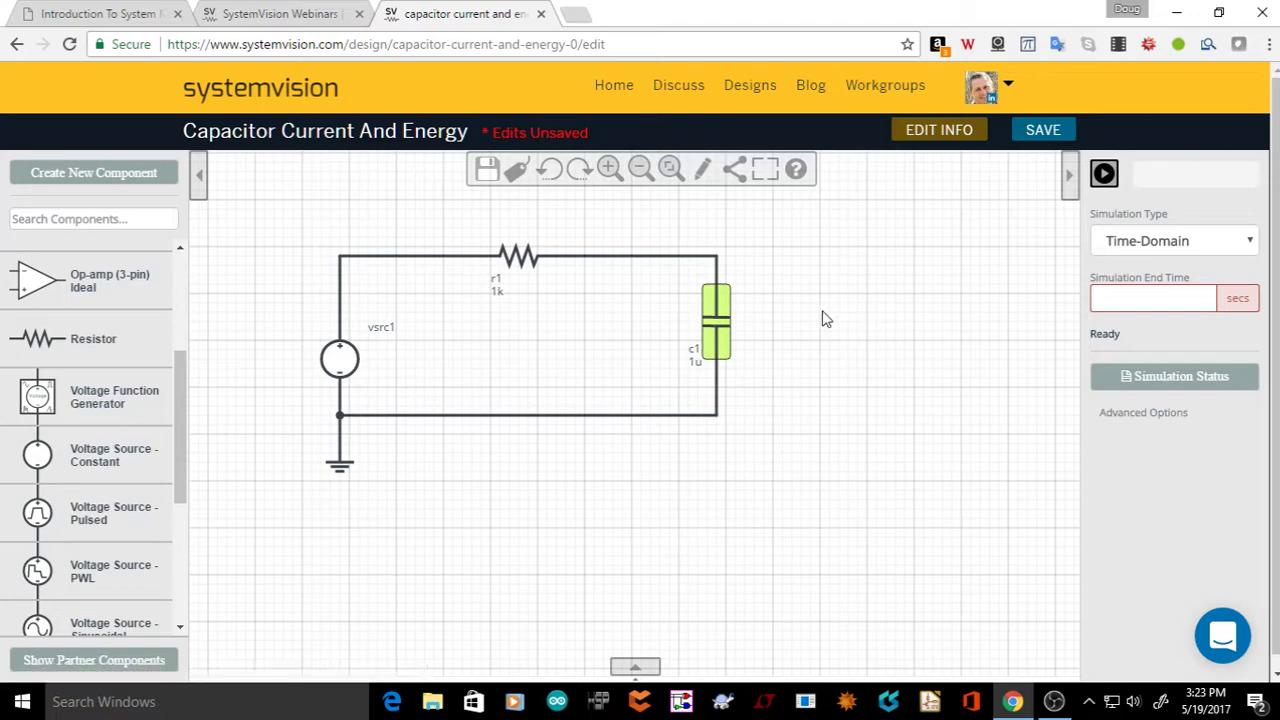
{"action": "left_click", "coordinate": [825, 318]}
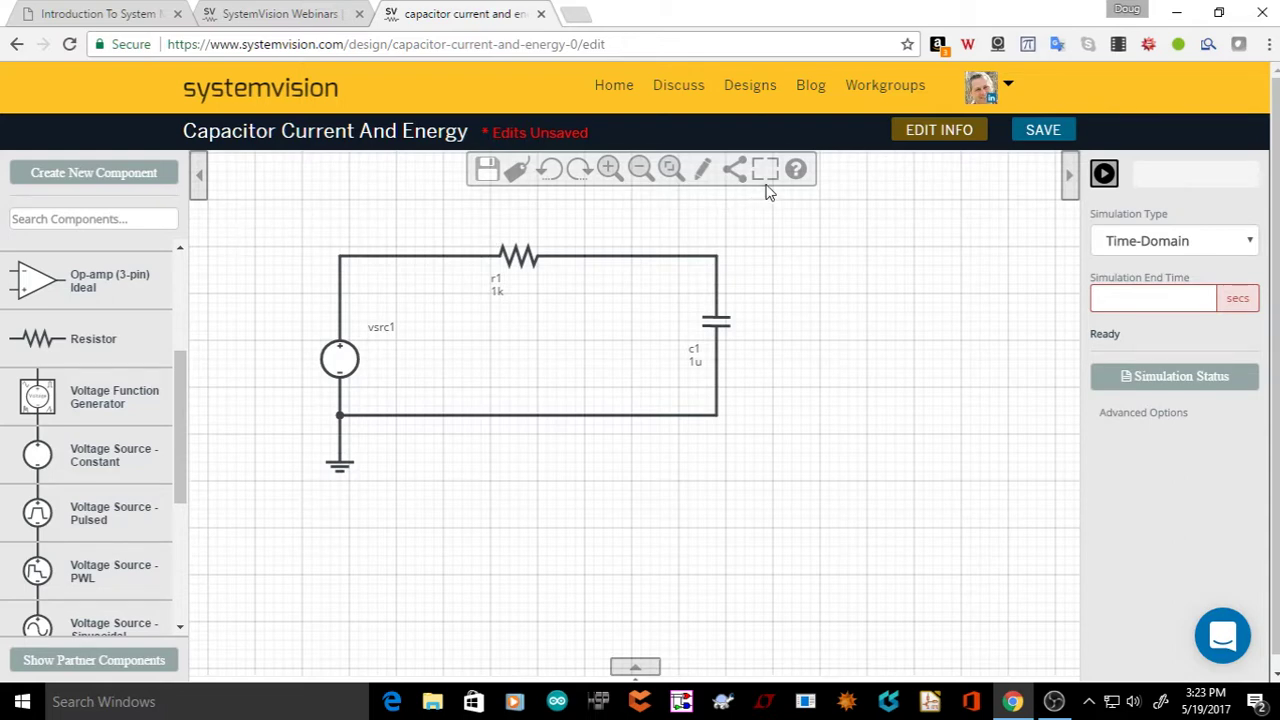
Save the edited design with the completed circuit
{"action": "left_click", "coordinate": [671, 169]}
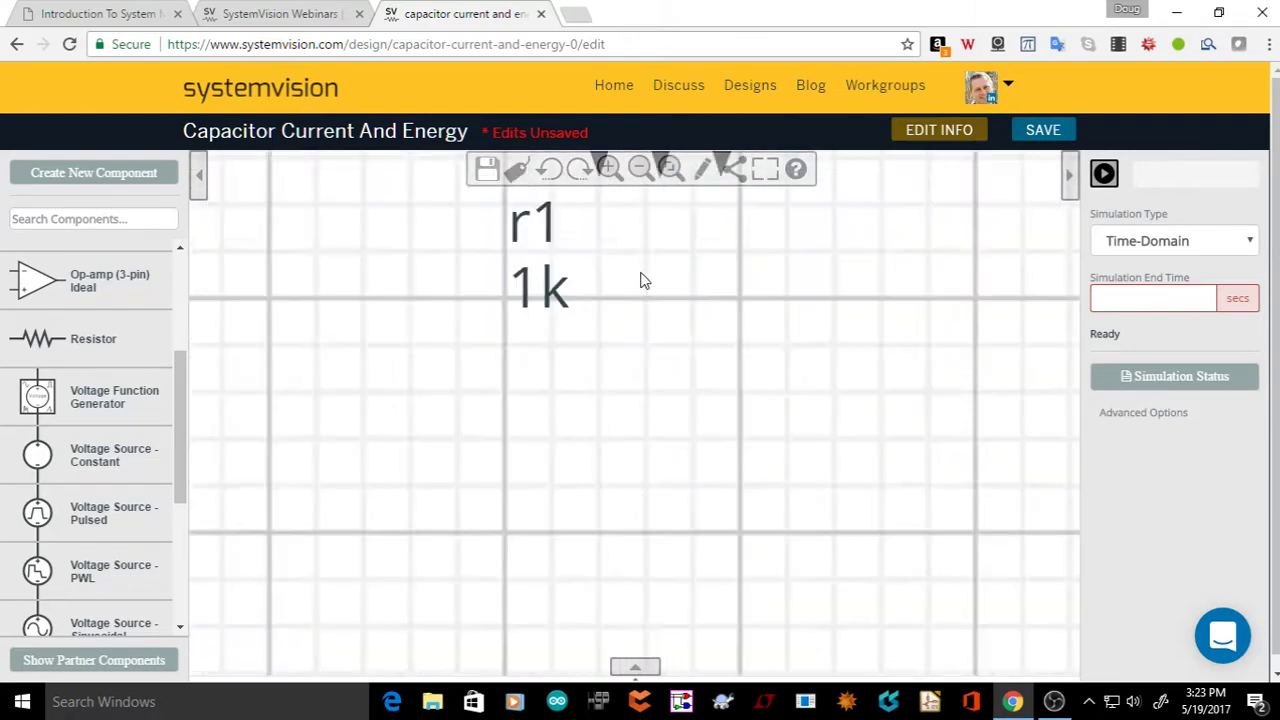
{"action": "scroll", "coordinate": [660, 268], "scroll_direction": "down", "scroll_amount": 3}
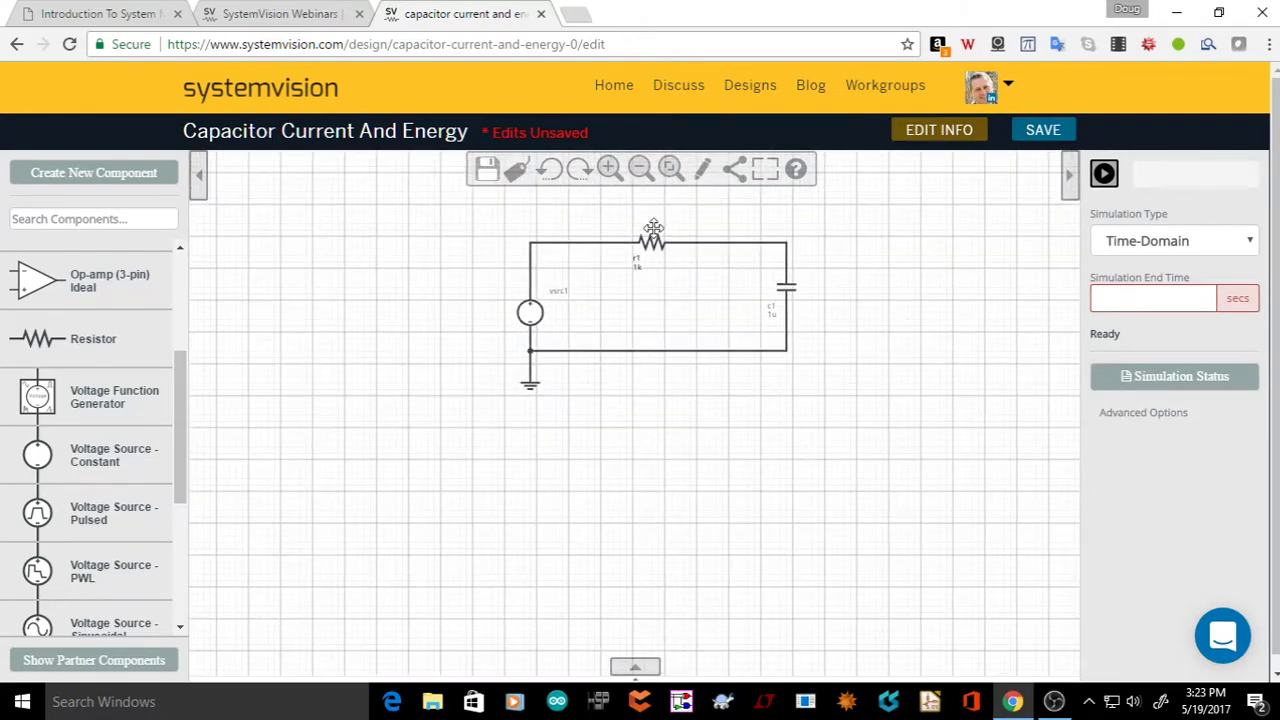
{"action": "scroll", "coordinate": [651, 232], "scroll_direction": "up", "scroll_amount": 2}
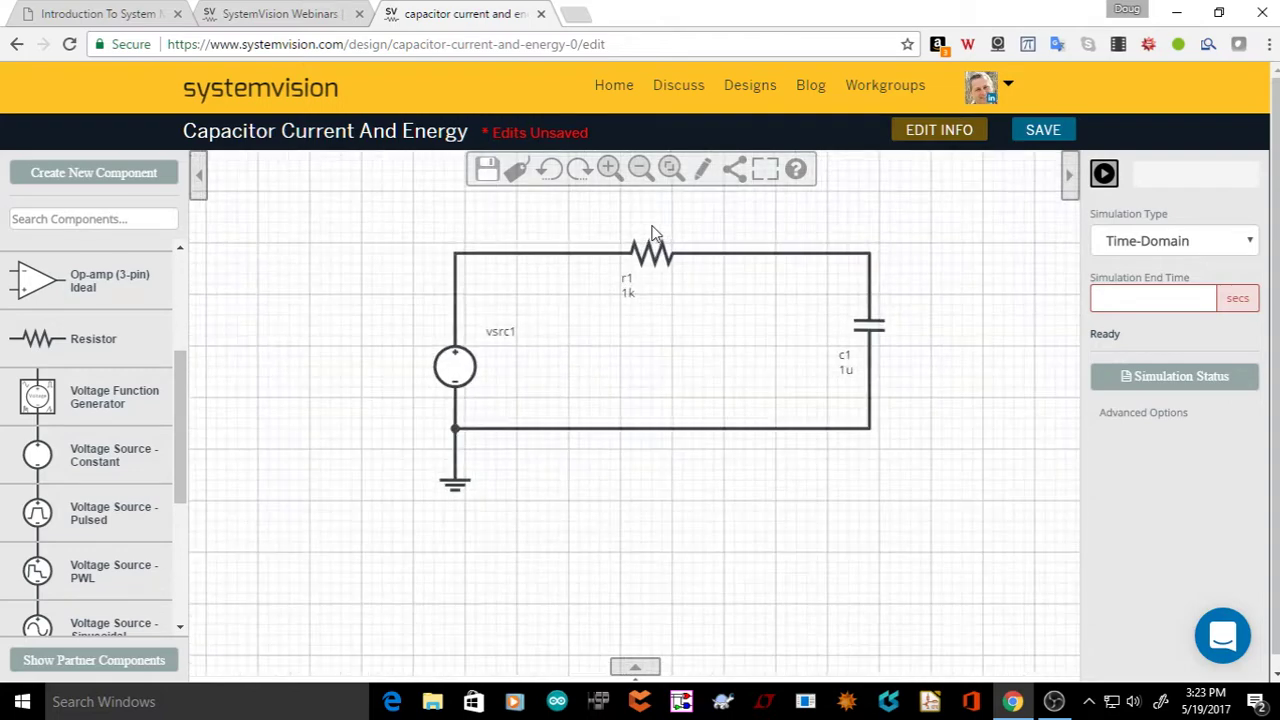
{"action": "scroll", "coordinate": [651, 232], "scroll_direction": "down", "scroll_amount": 2}
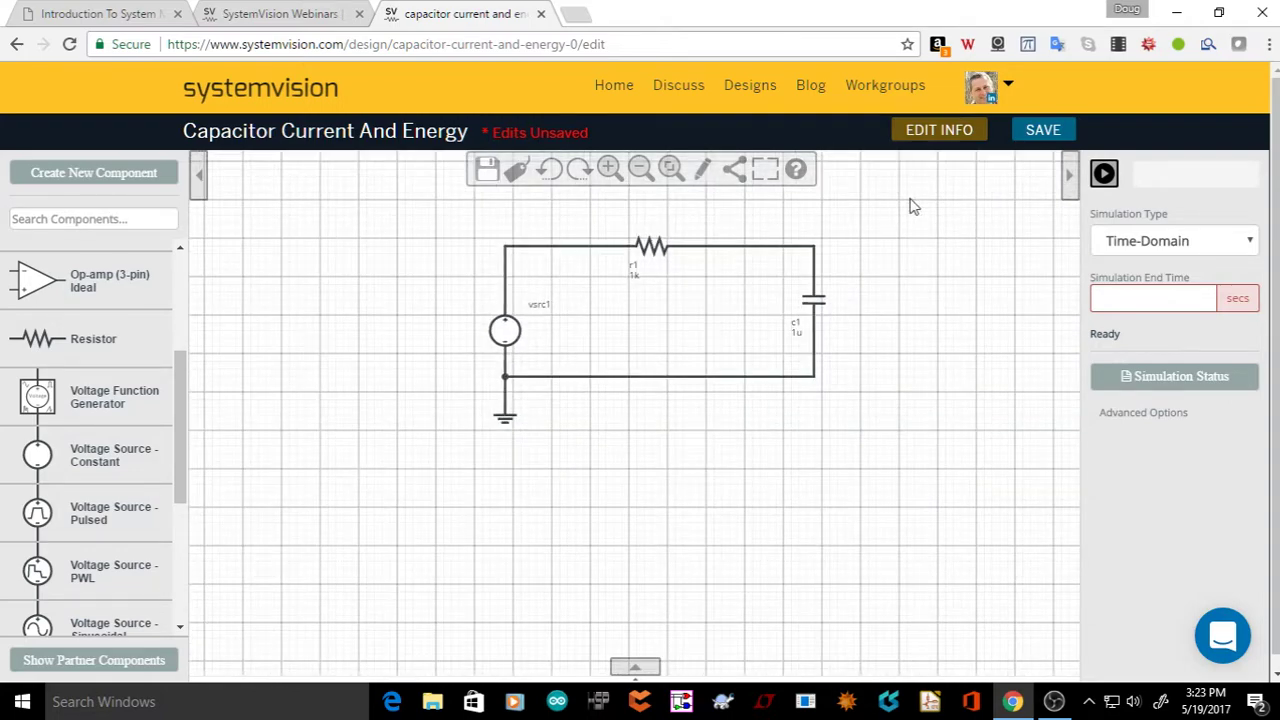
{"action": "left_click", "coordinate": [1043, 133]}
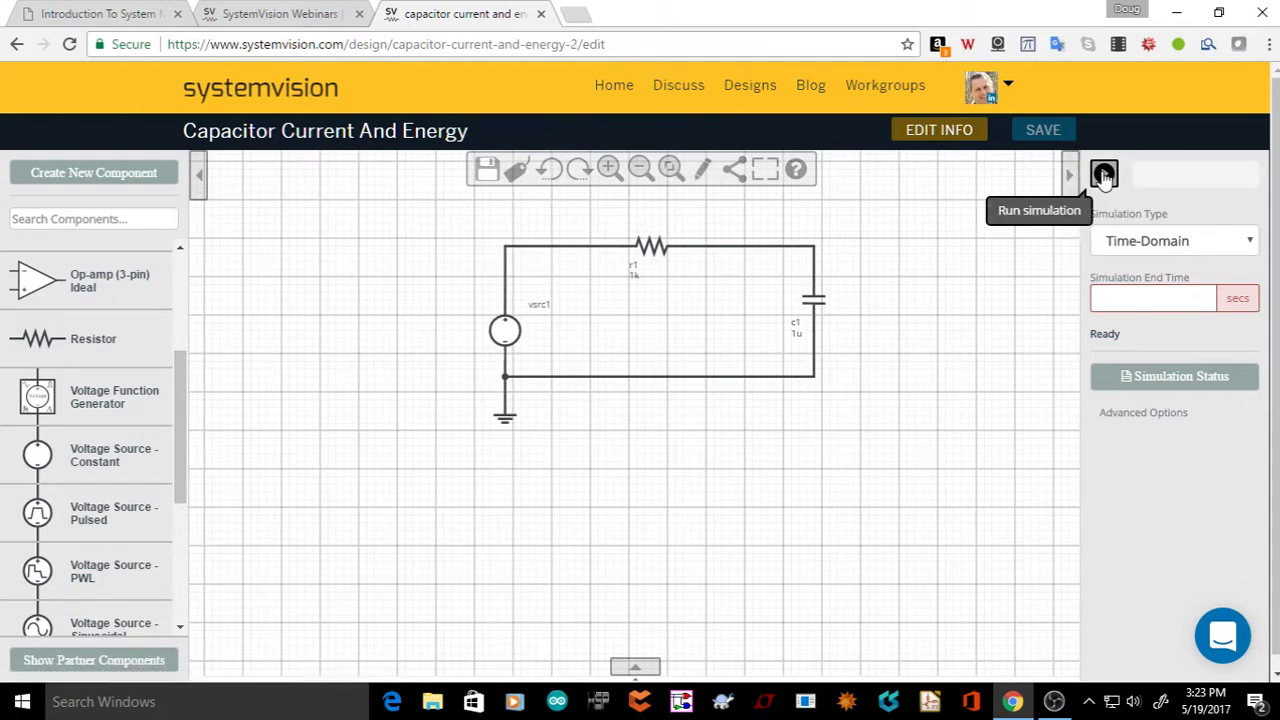
Set the simulation end time to 10m secs and run the time-domain simulation
{"action": "left_click", "coordinate": [1113, 298]}
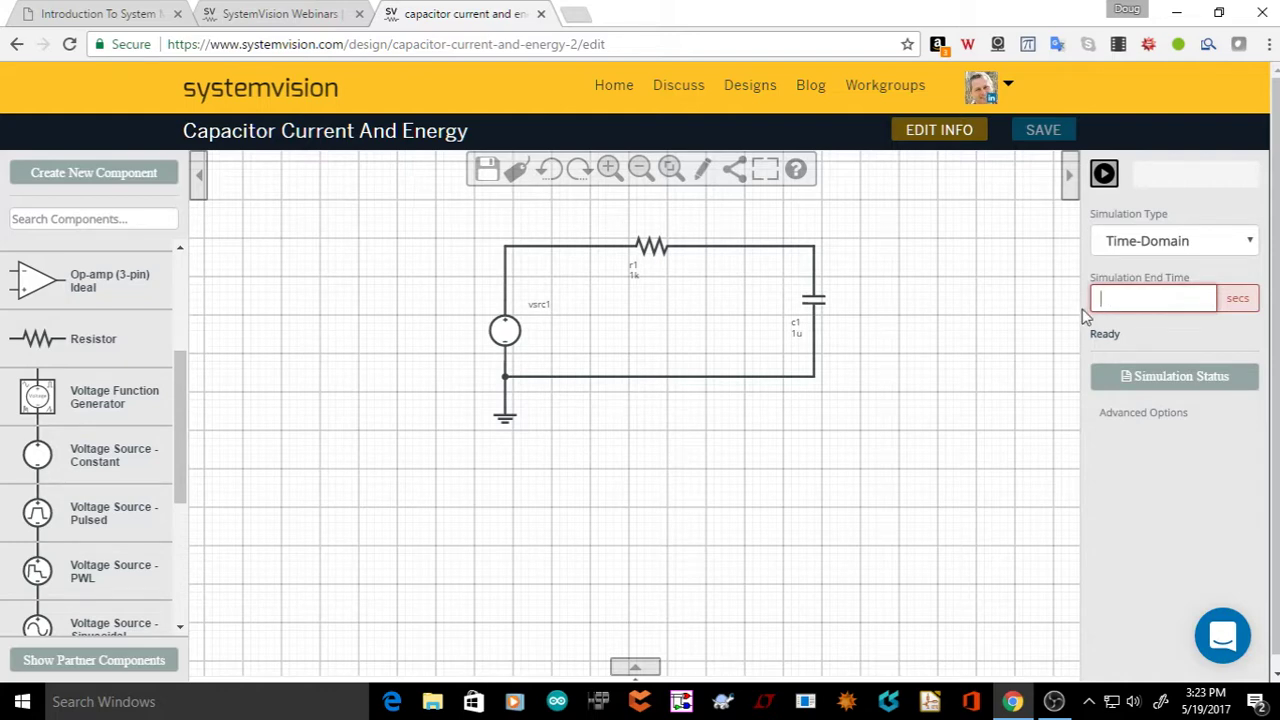
{"action": "type", "text": "10m"}
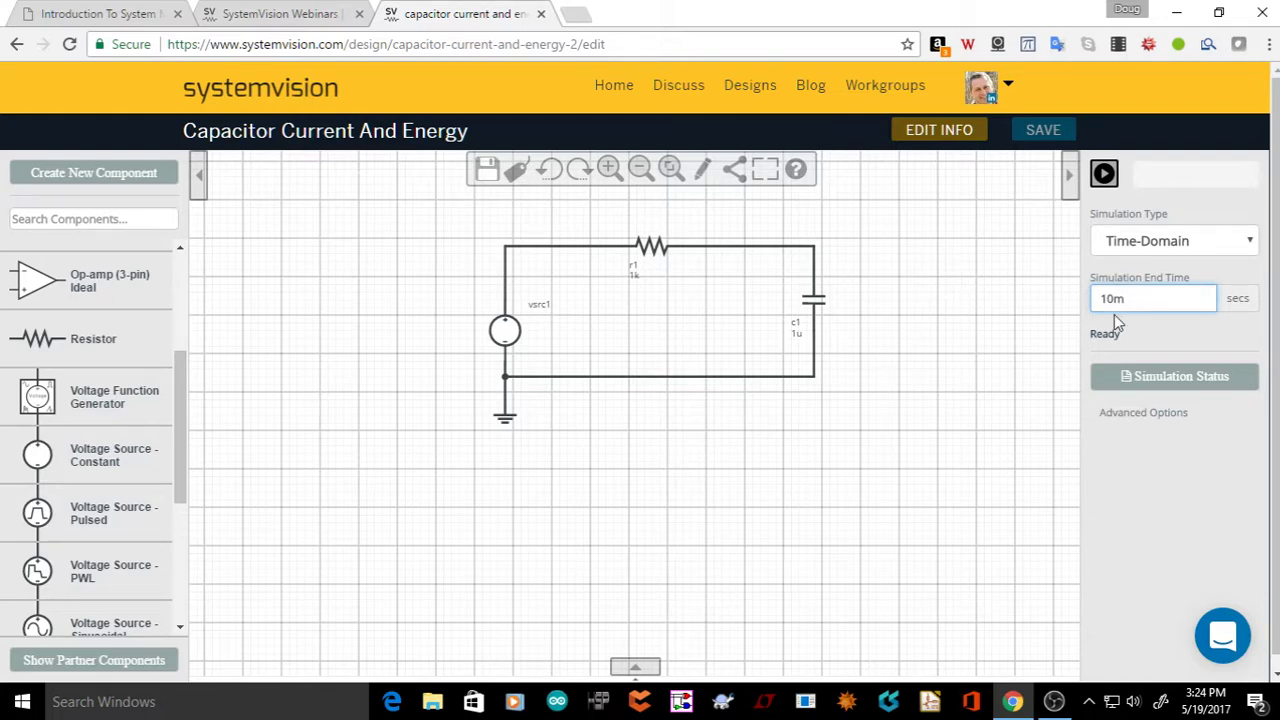
{"action": "left_click", "coordinate": [1104, 176]}
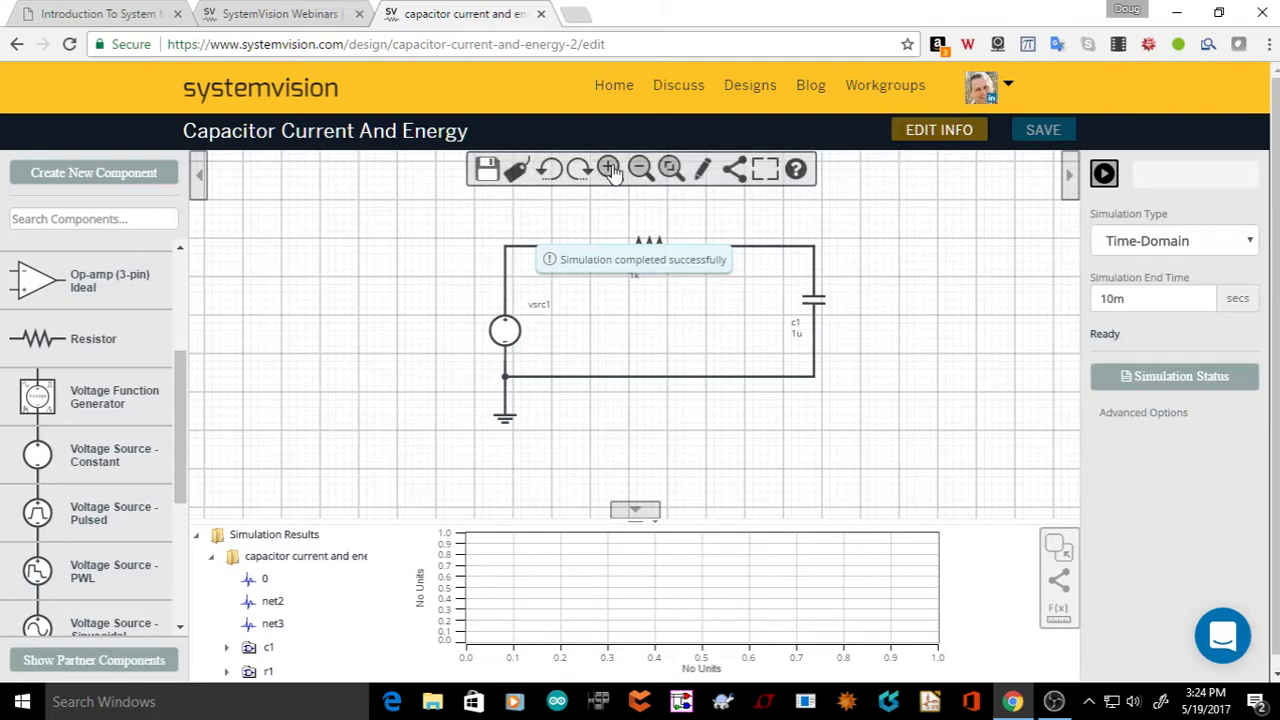
Probe the capacitor's energy_stored waveform and place its plot beside the capacitor, clear of the circuit
{"action": "left_click", "coordinate": [703, 170]}
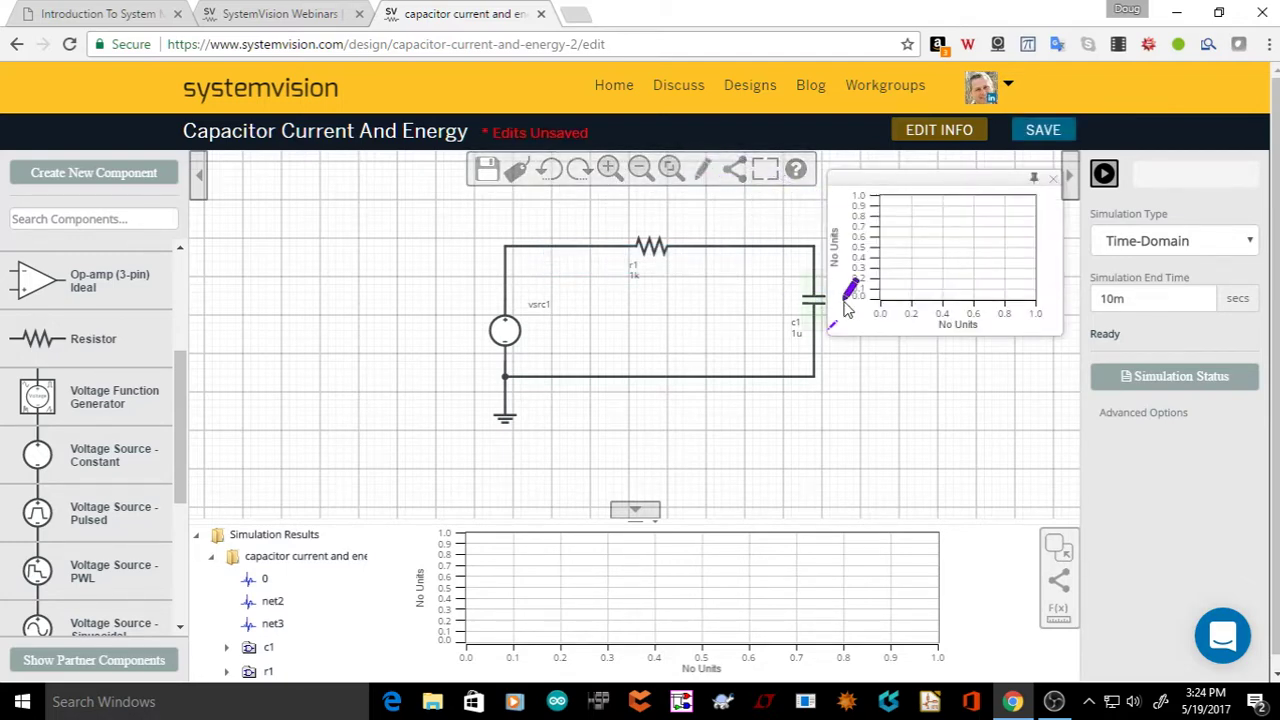
{"action": "left_click", "coordinate": [810, 305]}
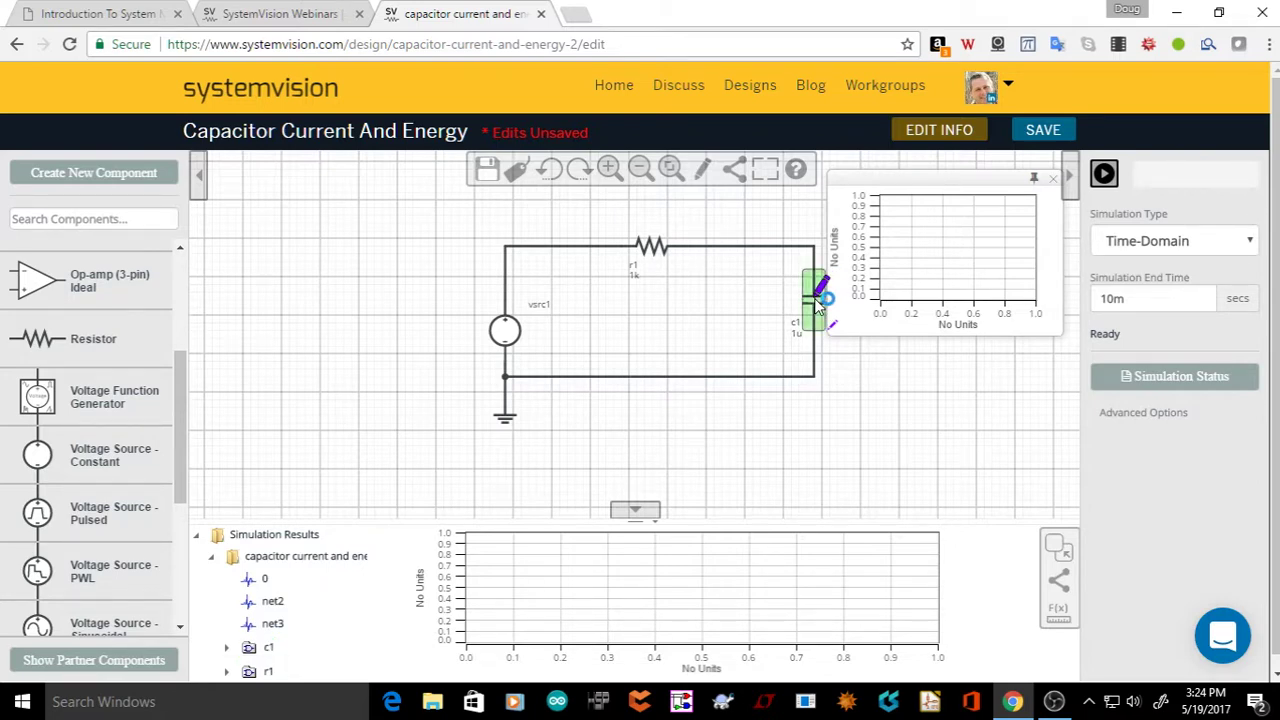
{"action": "left_click", "coordinate": [812, 296]}
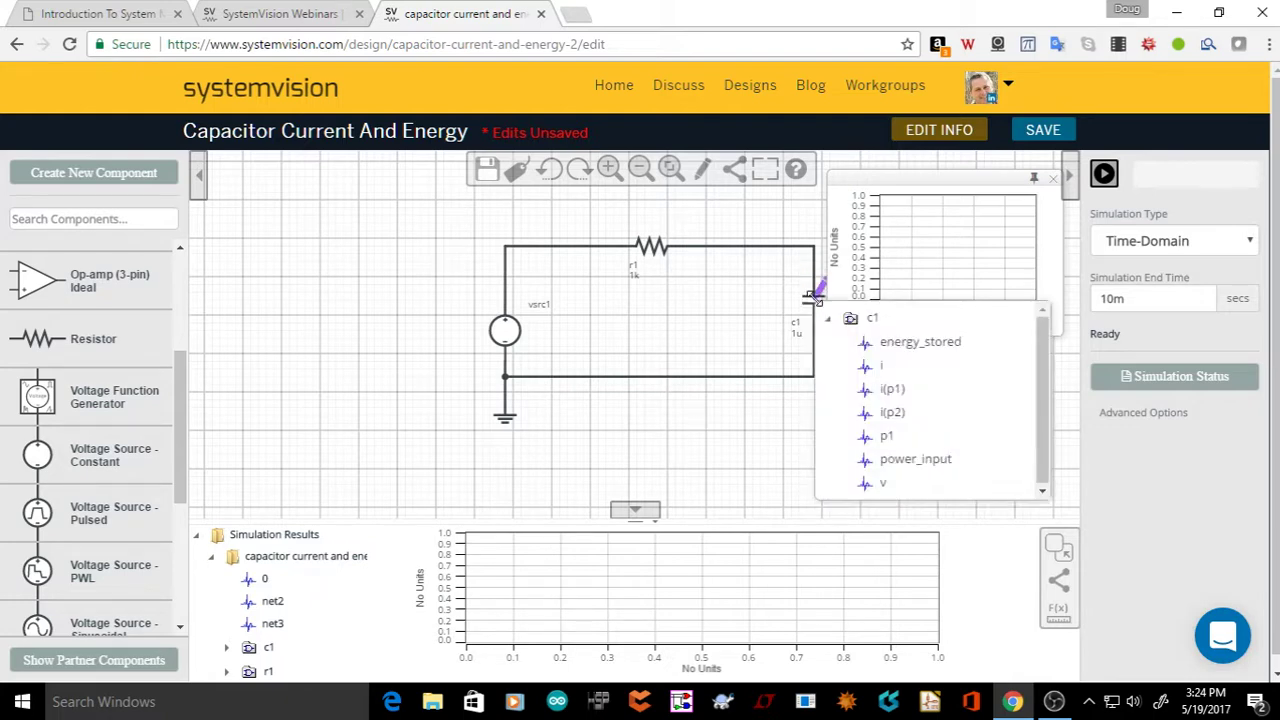
{"action": "left_click", "coordinate": [899, 342]}
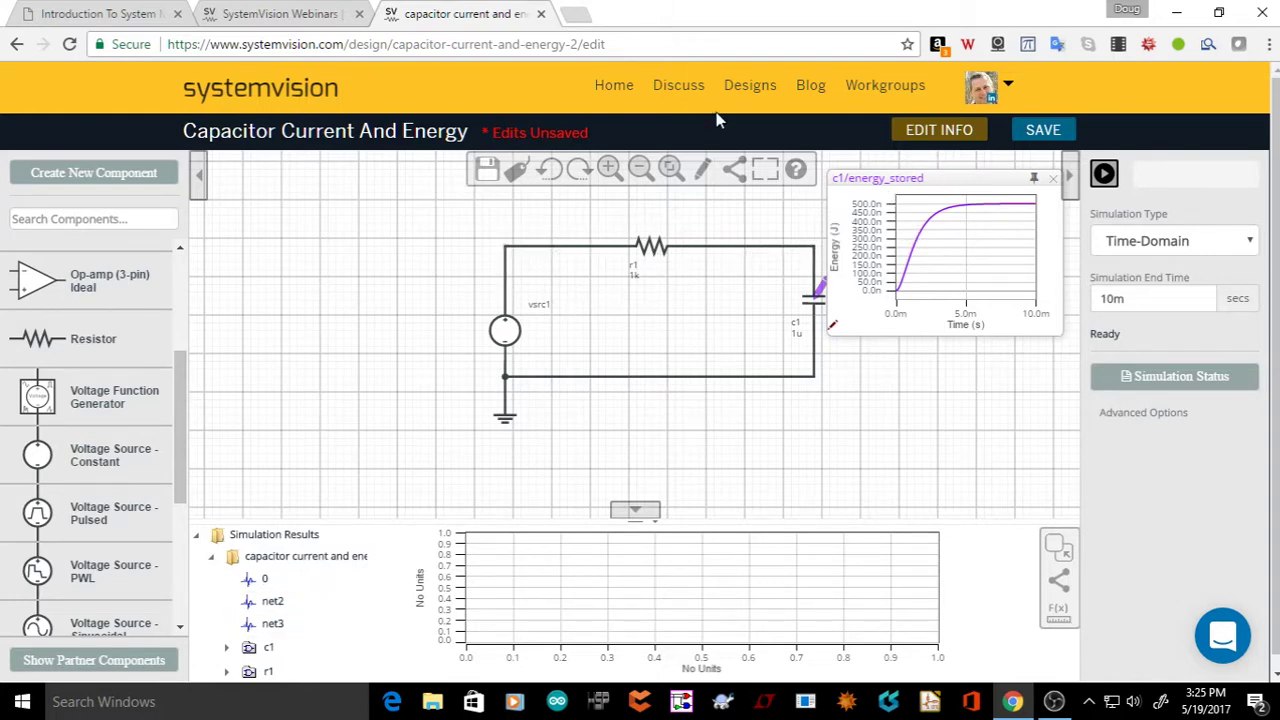
{"action": "left_click_drag", "start_coordinate": [878, 178], "coordinate": [893, 175]}
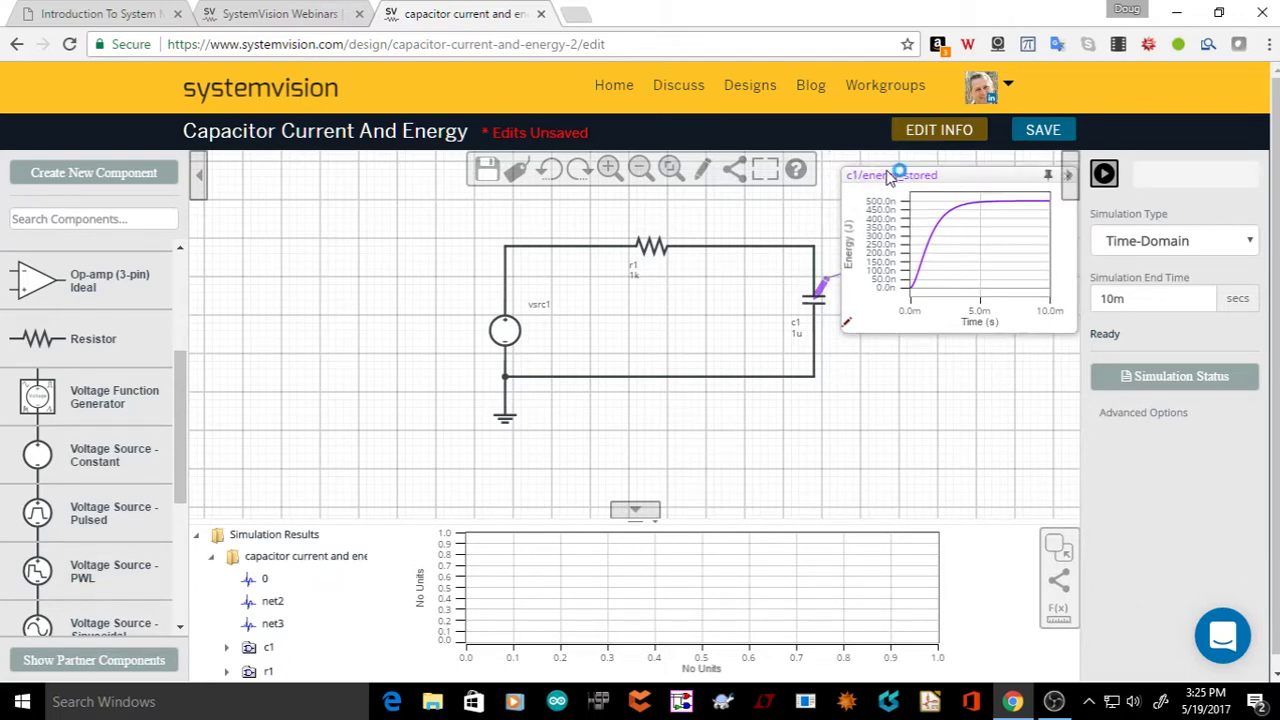
Probe the capacitor's i(p1) current and move its plot to the empty canvas area above and beside the voltage source
{"action": "left_click", "coordinate": [703, 172]}
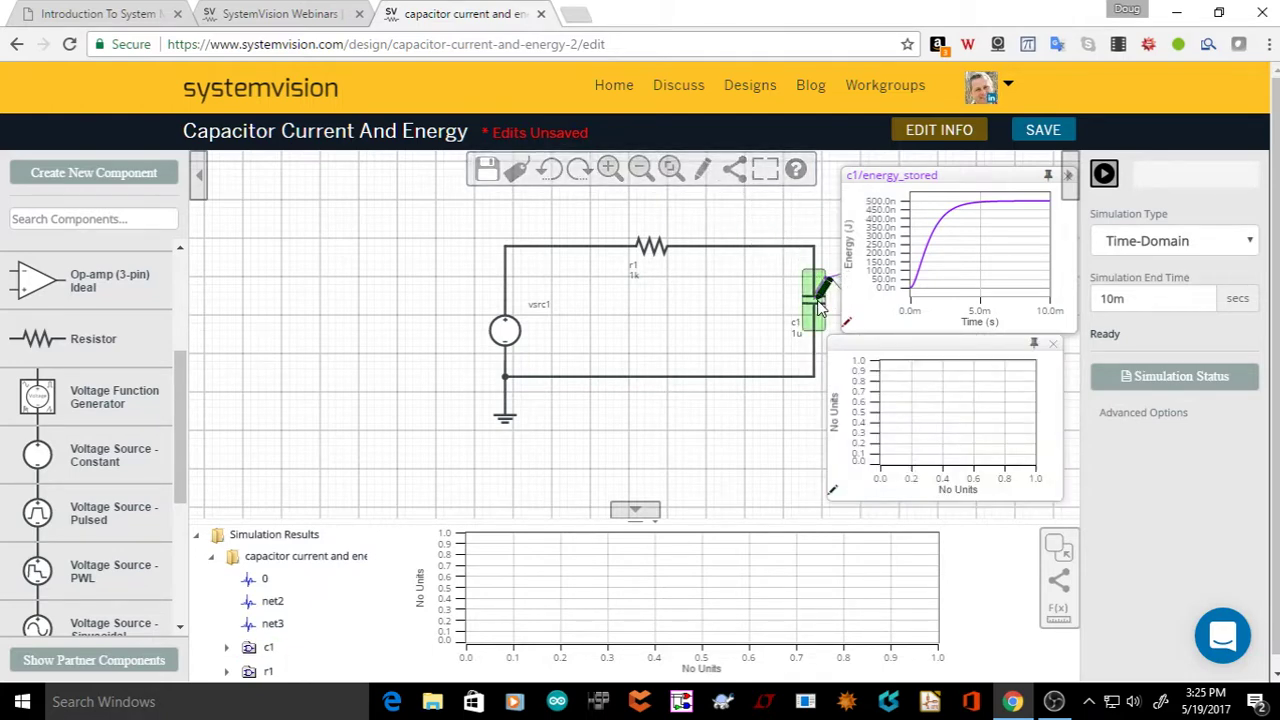
{"action": "left_click", "coordinate": [815, 298]}
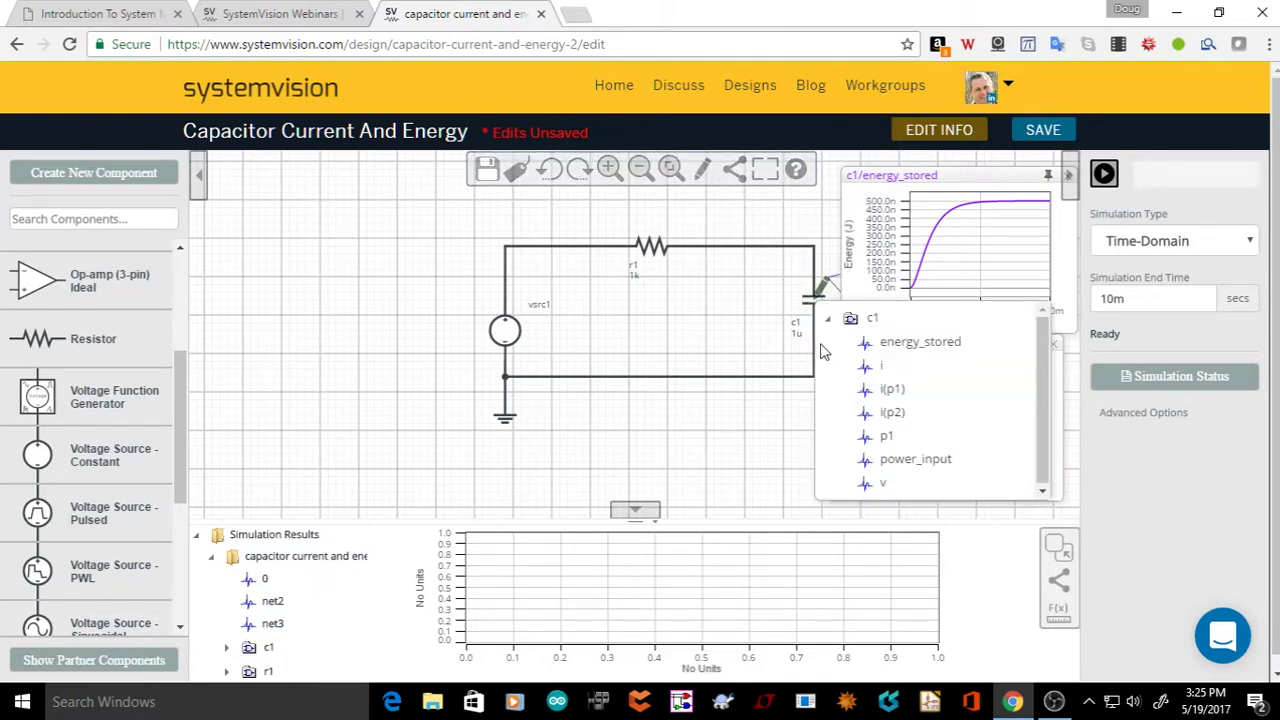
{"action": "left_click", "coordinate": [889, 393]}
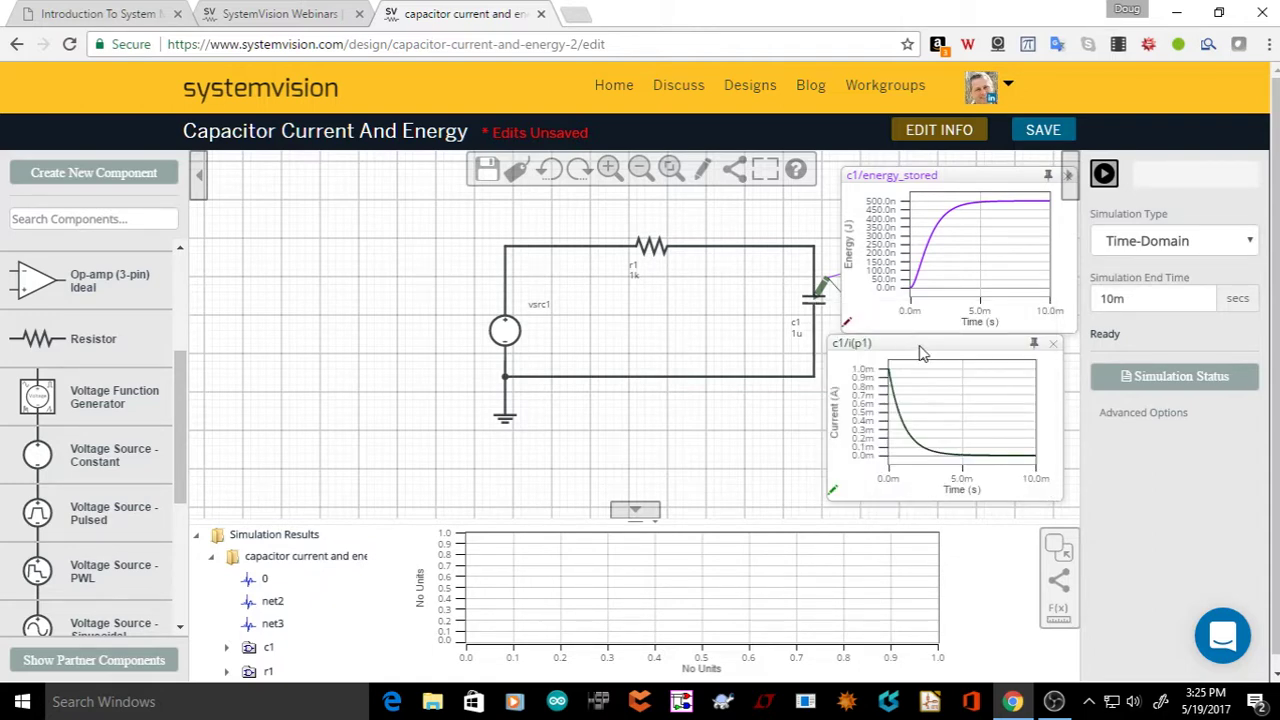
{"action": "left_click_drag", "start_coordinate": [920, 350], "coordinate": [309, 192]}
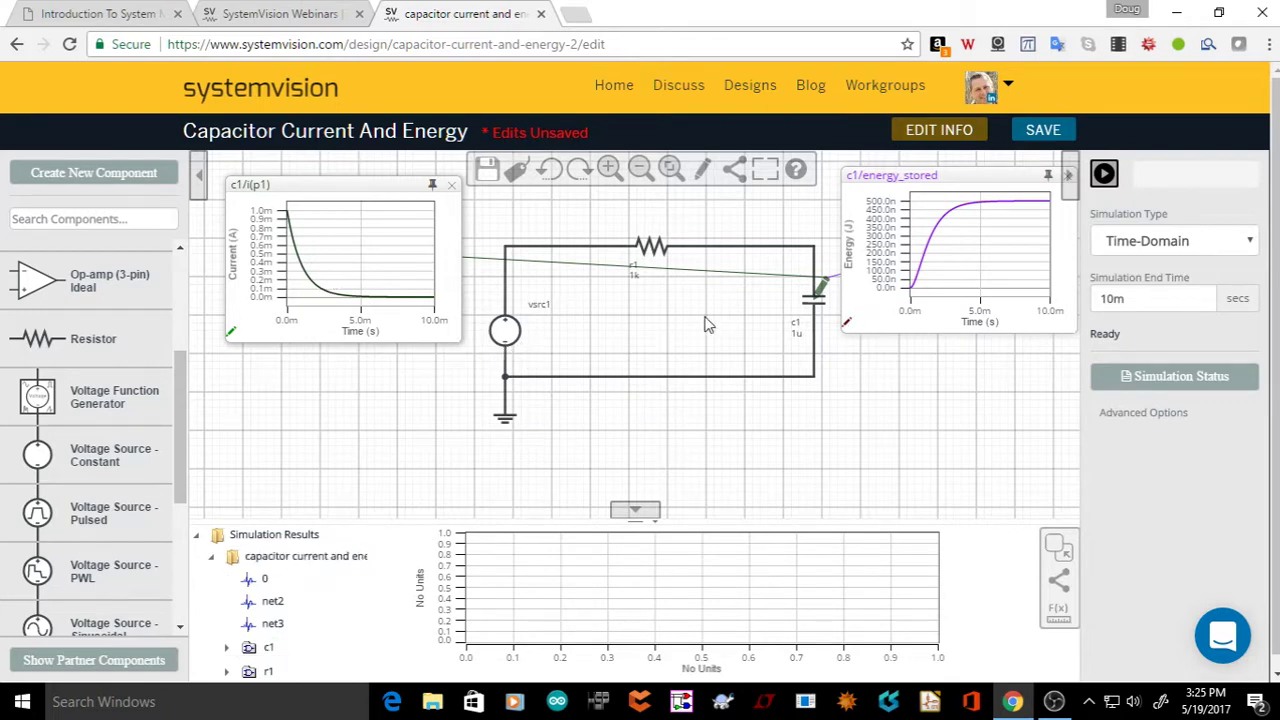
Probe the capacitor's i(p2) current and place its plot directly below the i(p1) plot
{"action": "left_click", "coordinate": [700, 172]}
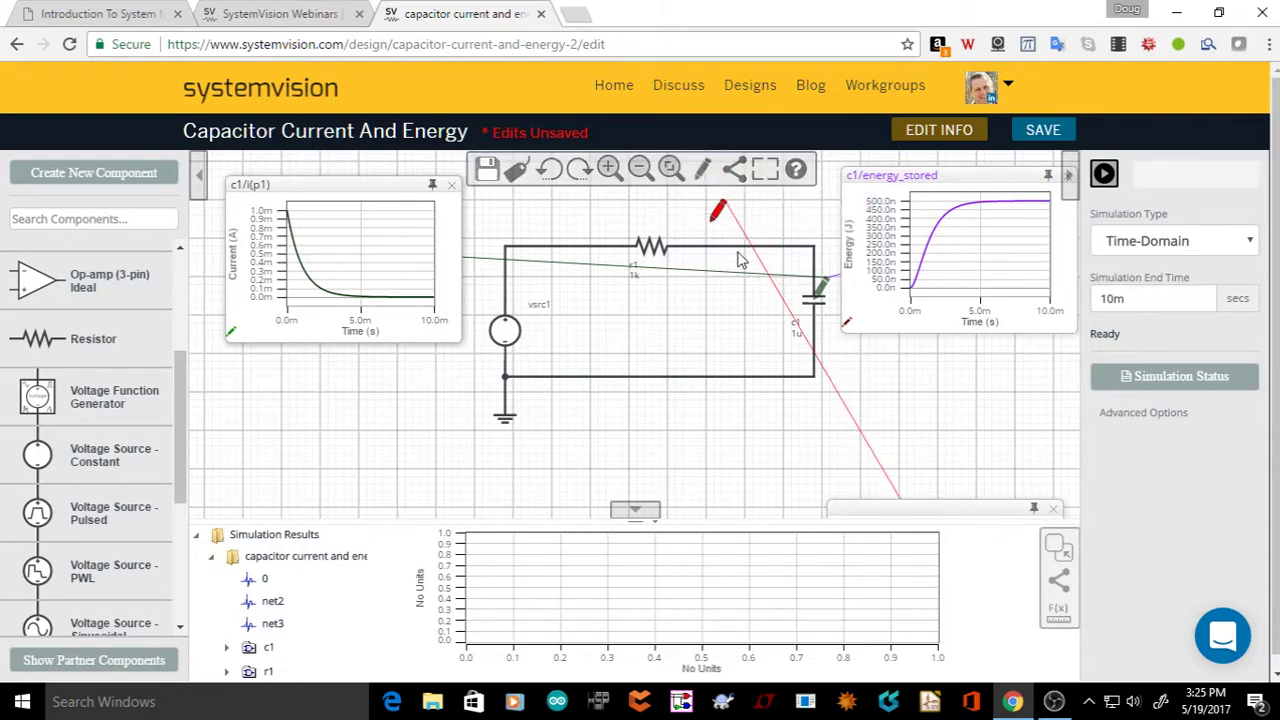
{"action": "left_click", "coordinate": [811, 299]}
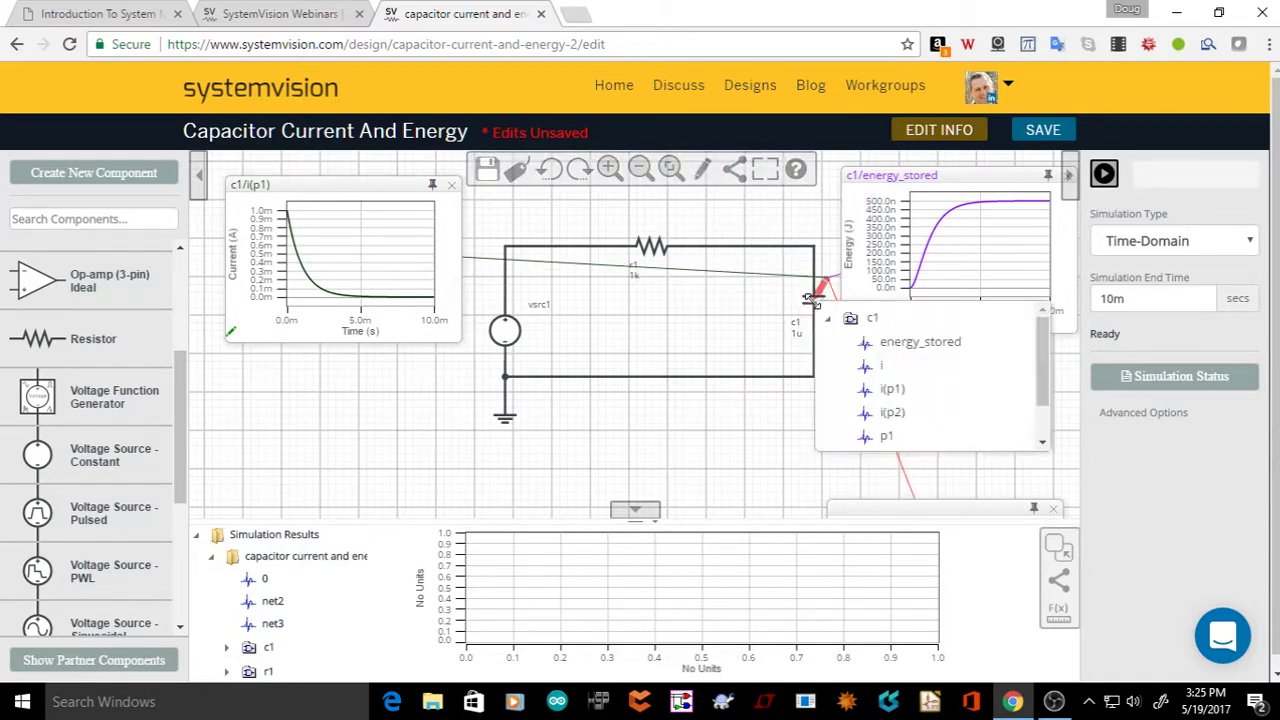
{"action": "left_click", "coordinate": [893, 418]}
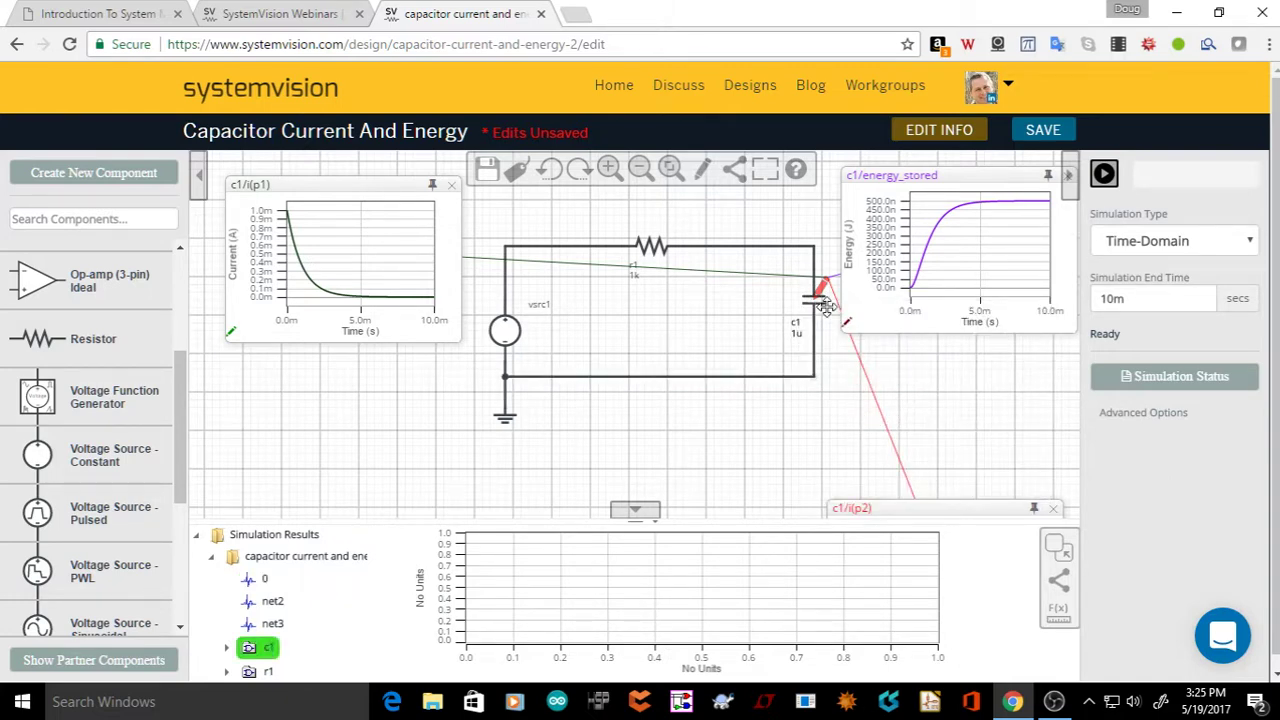
{"action": "left_click_drag", "start_coordinate": [932, 513], "coordinate": [335, 370]}
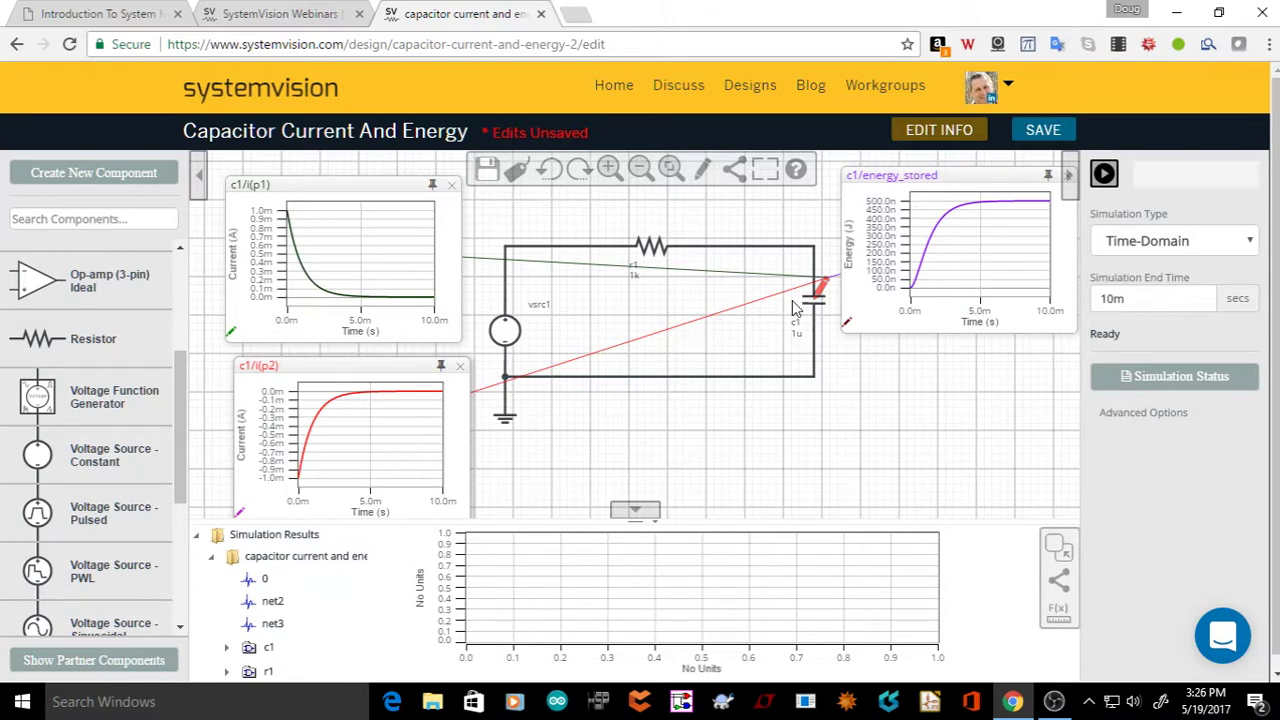
Collapse the simulation results waveform viewer and display the pin labels on capacitor c1
{"action": "left_click", "coordinate": [682, 378]}
{"action": "left_click", "coordinate": [635, 512]}
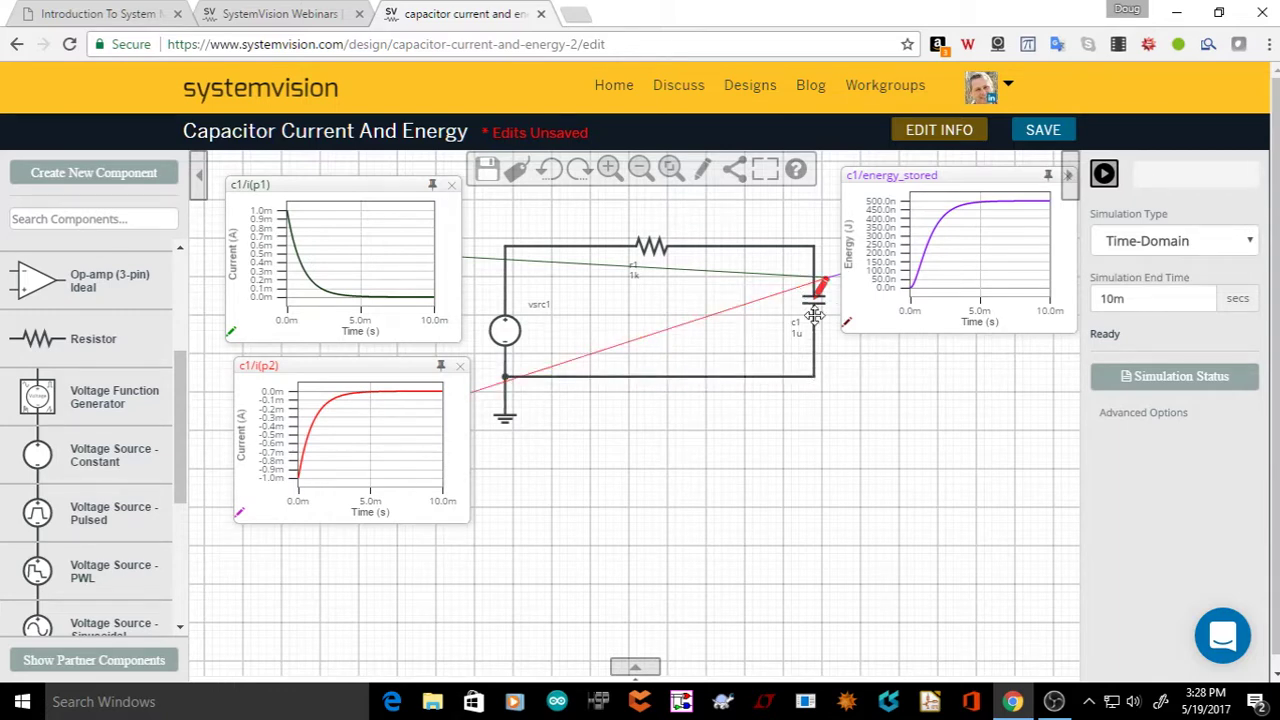
{"action": "mouse_move", "coordinate": [815, 315]}
{"action": "left_mouse_down"}
{"action": "mouse_move", "coordinate": [814, 357]}
{"action": "mouse_move", "coordinate": [815, 305]}
{"action": "left_mouse_up"}
{"action": "mouse_move", "coordinate": [815, 305]}
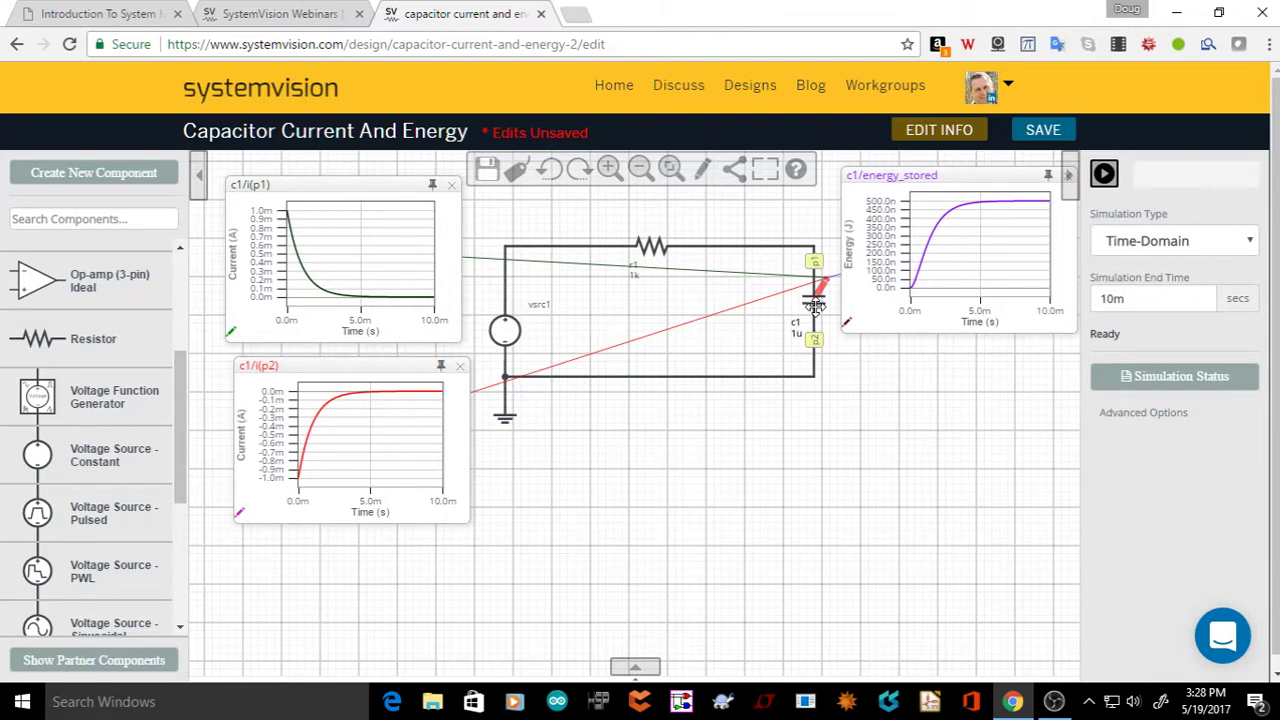